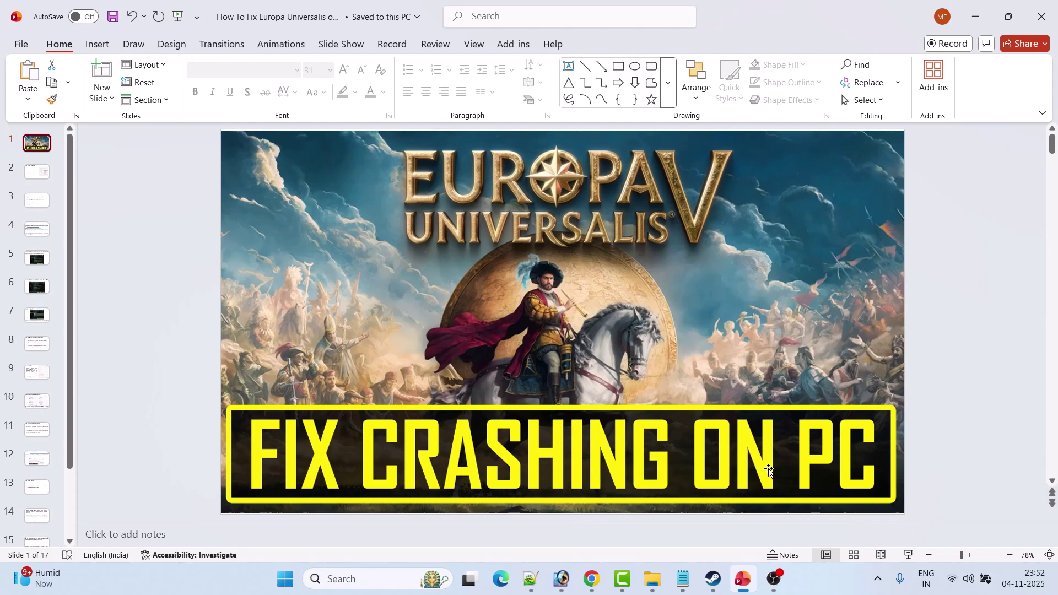
Go to slide 2, 'Fix 1. Restart Steam/PC'
click(34, 175)
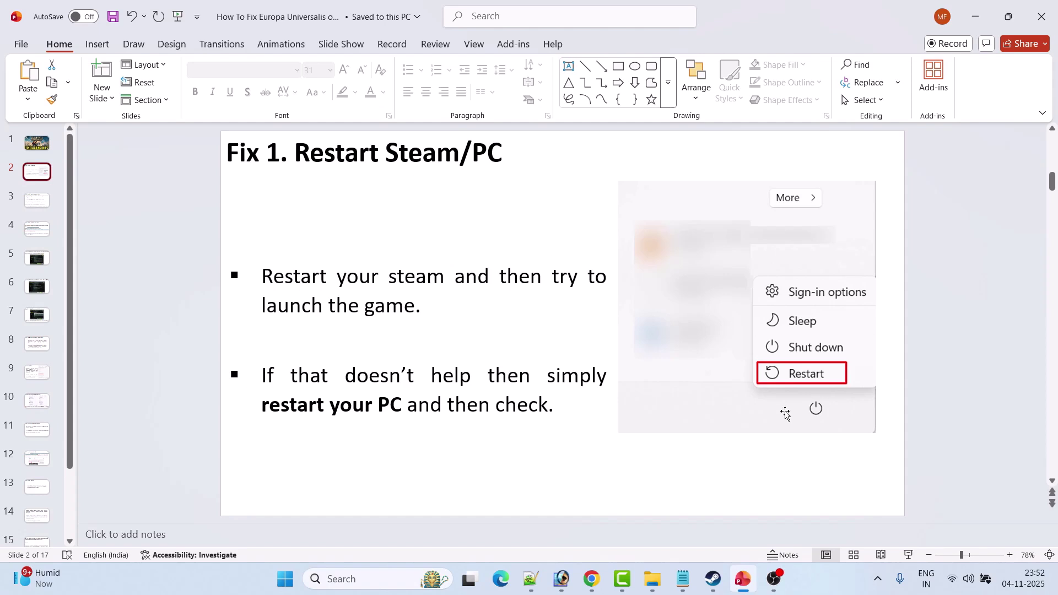
Exit Steam from its icon in the system tray overflow
click(882, 580)
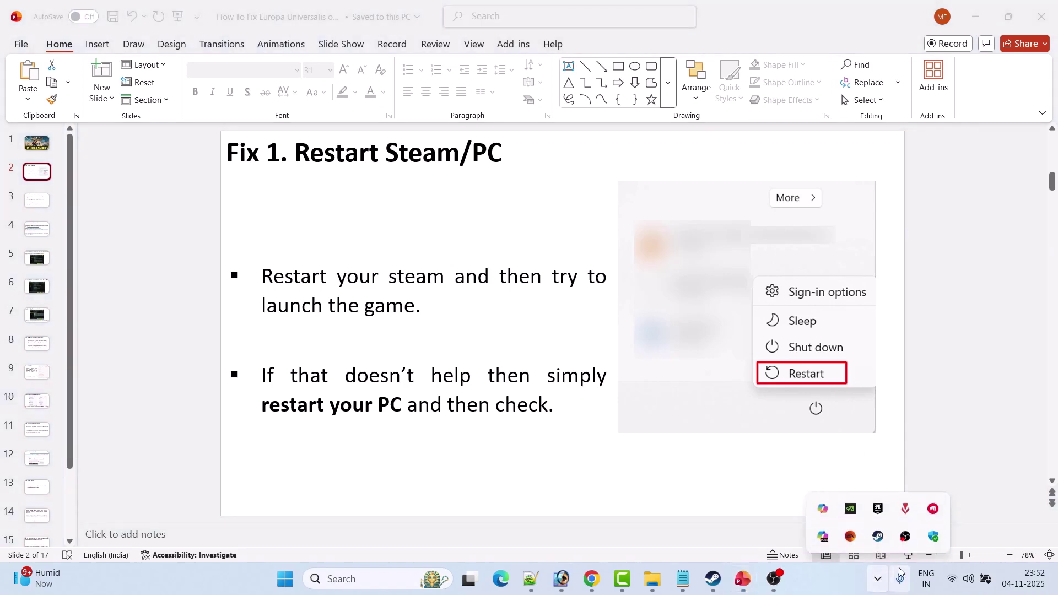
right_click(879, 540)
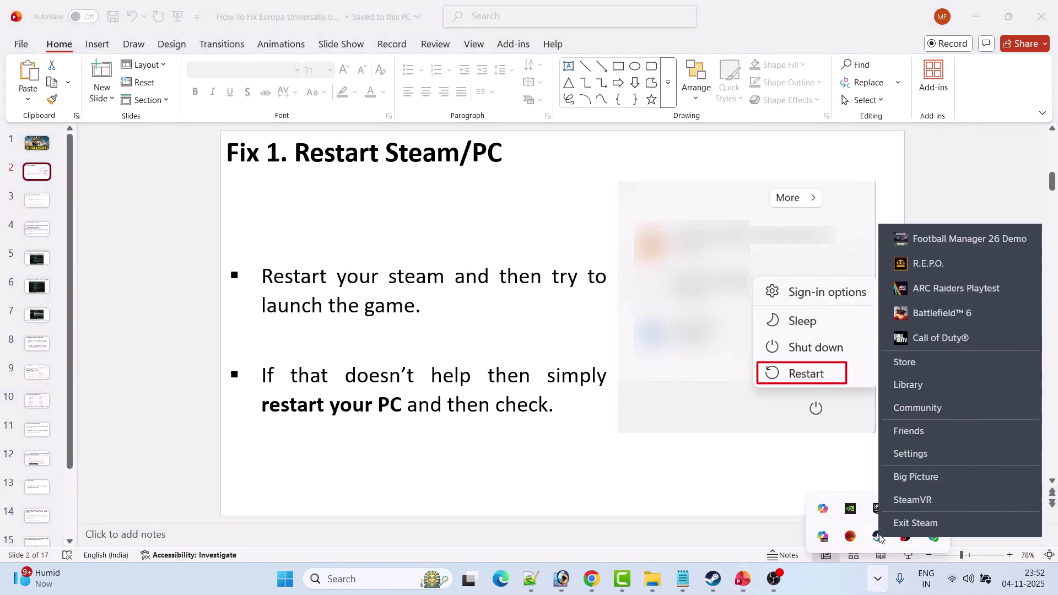
click(959, 528)
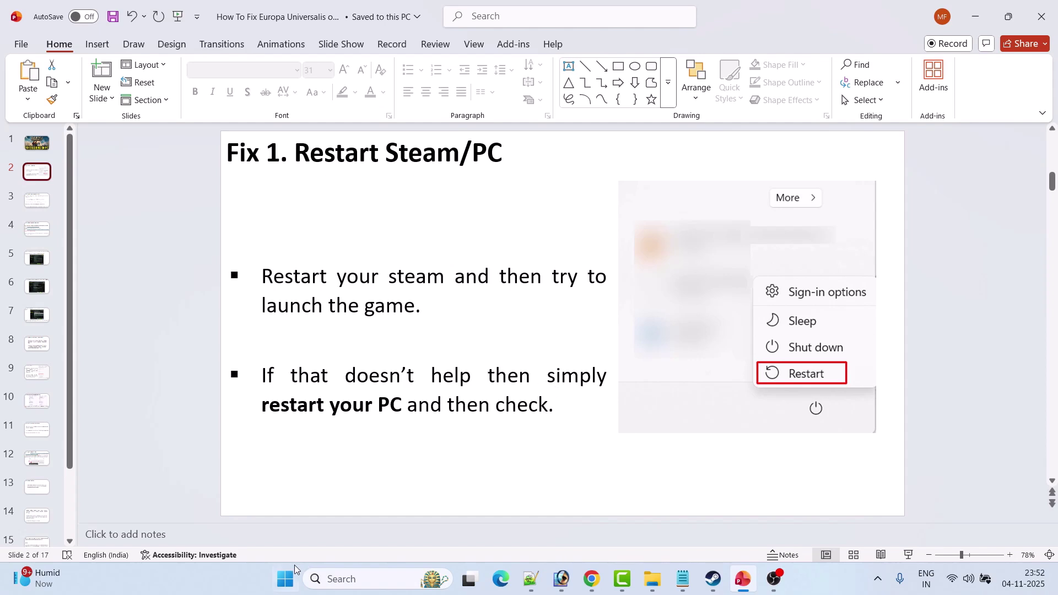
Show the Restart option under Start's power menu, then dismiss Start and return to the slide
click(286, 578)
click(699, 531)
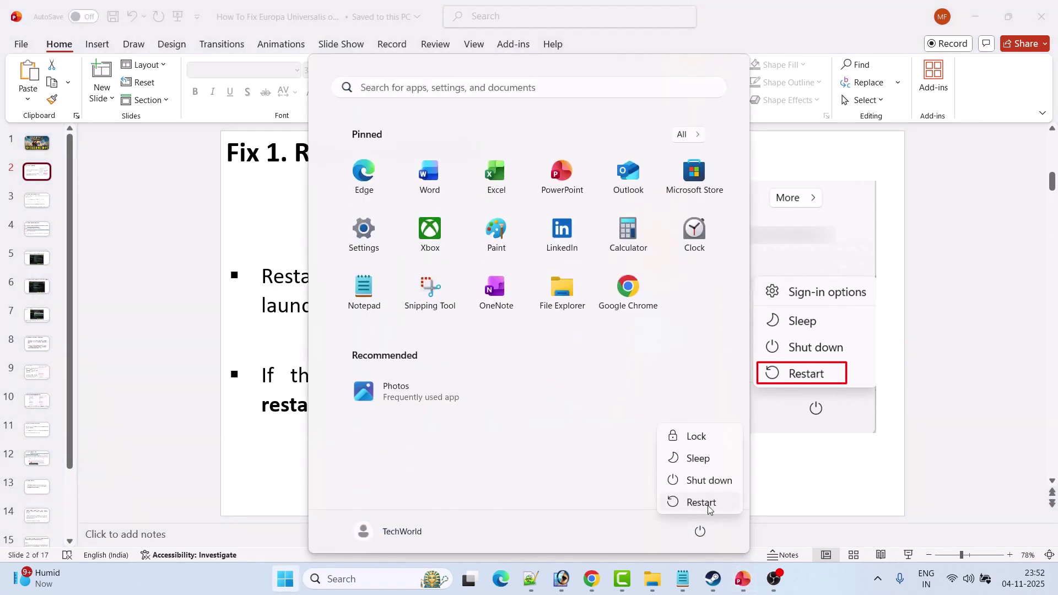
key(Escape)
click(825, 478)
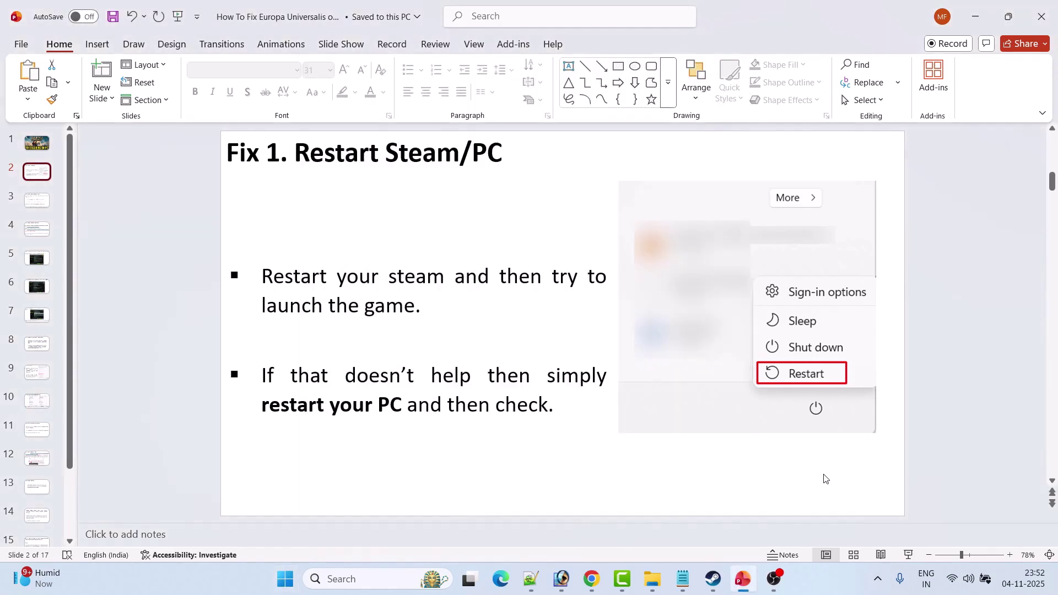
From the Fix 2 slide, set Battlefield 6's Steam launch options to -dx11 and close Properties
click(38, 201)
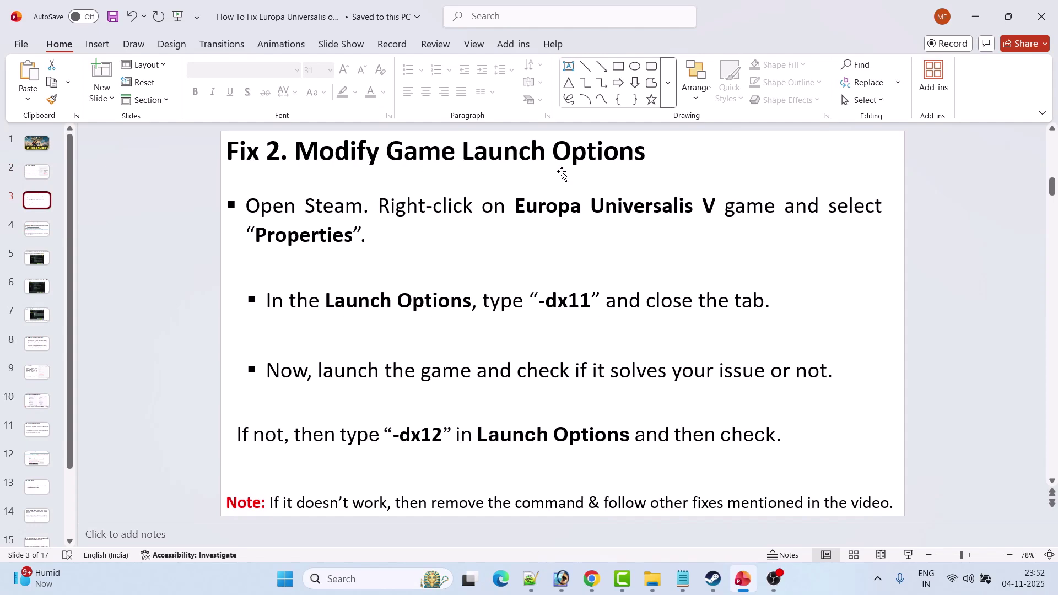
click(712, 579)
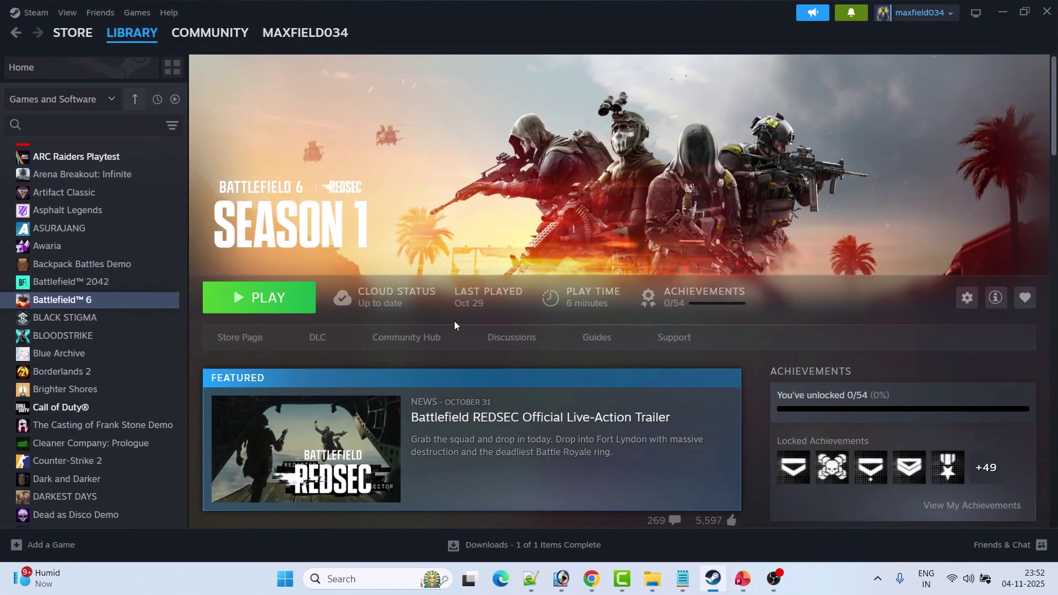
right_click(99, 300)
click(137, 406)
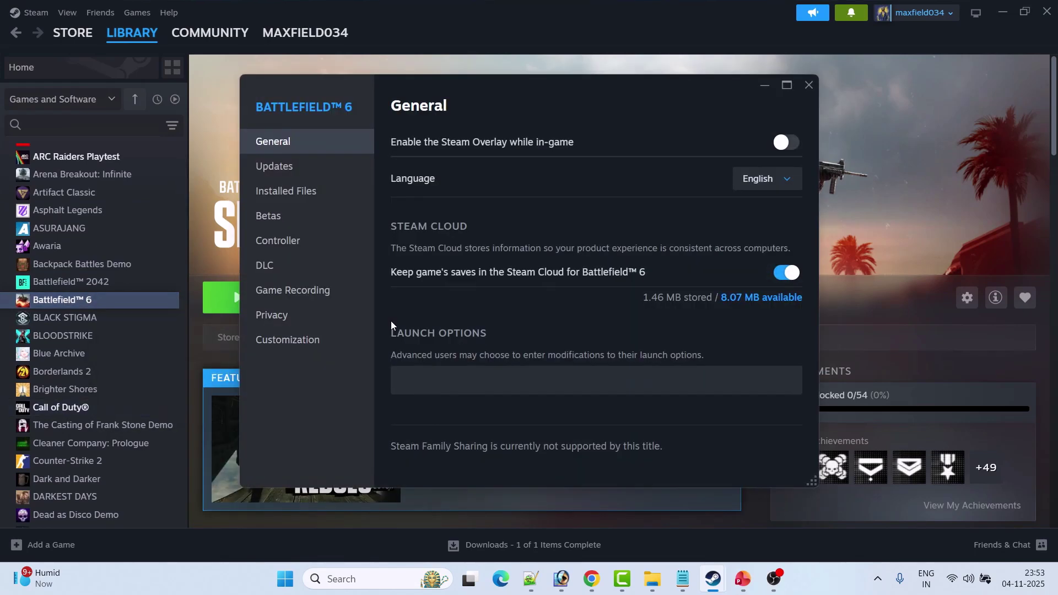
click(434, 384)
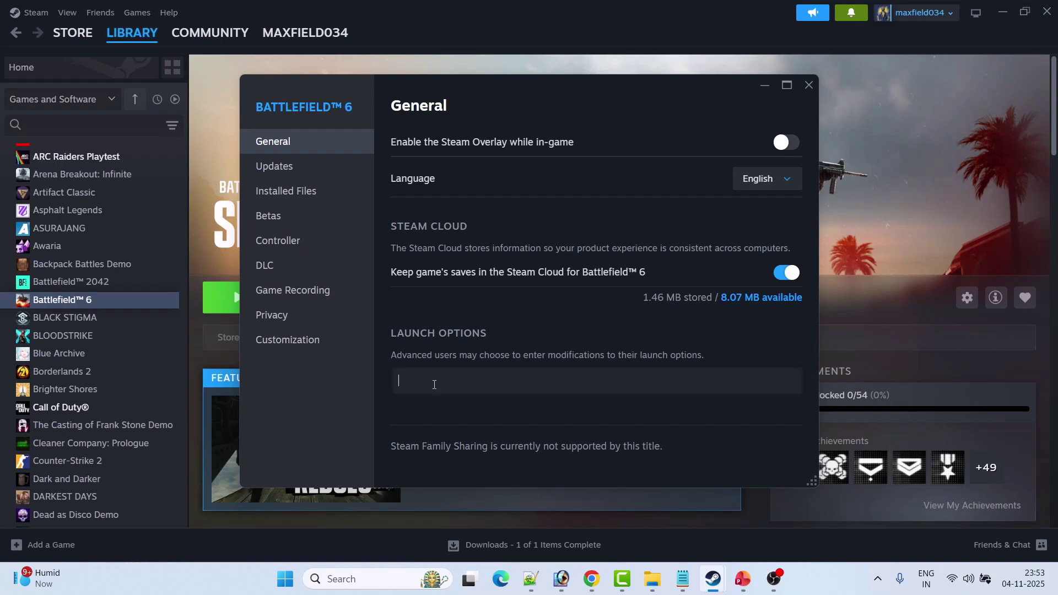
text(-dx1)
text(2)
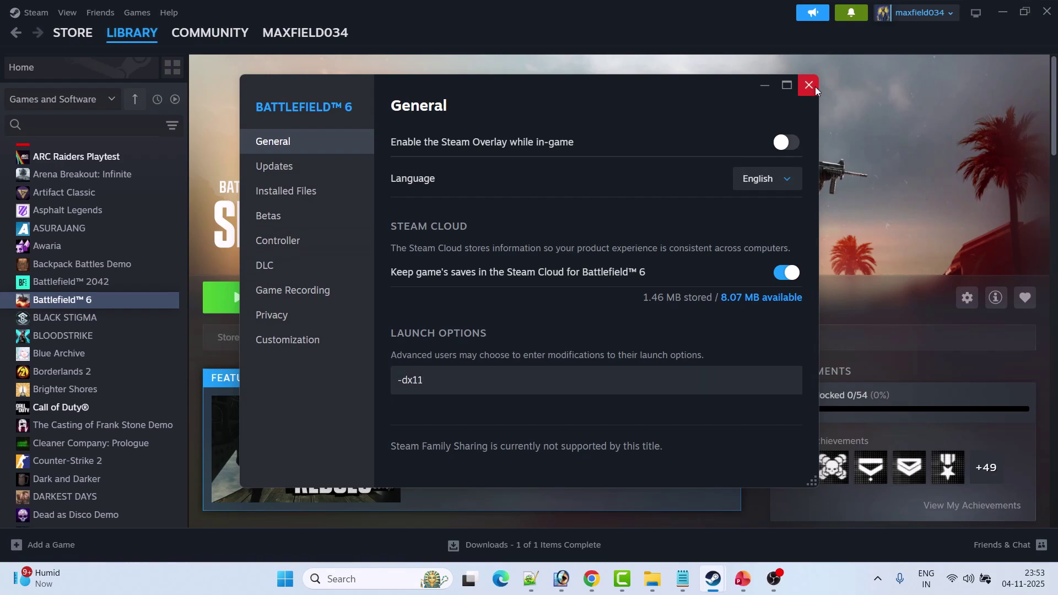
click(808, 85)
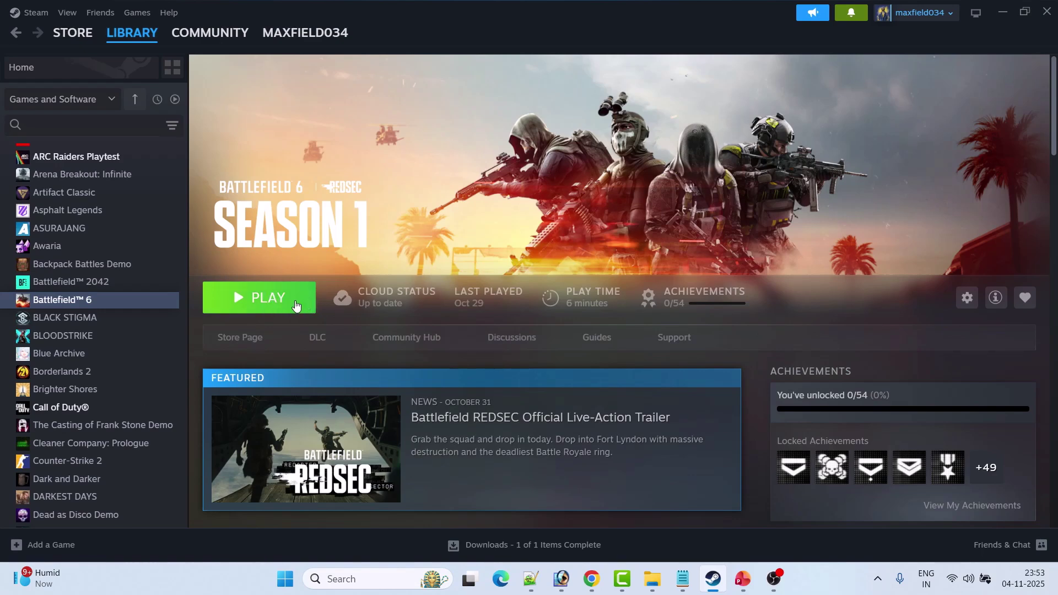
Change Battlefield 6's launch option from -dx11 to -dx12
right_click(101, 302)
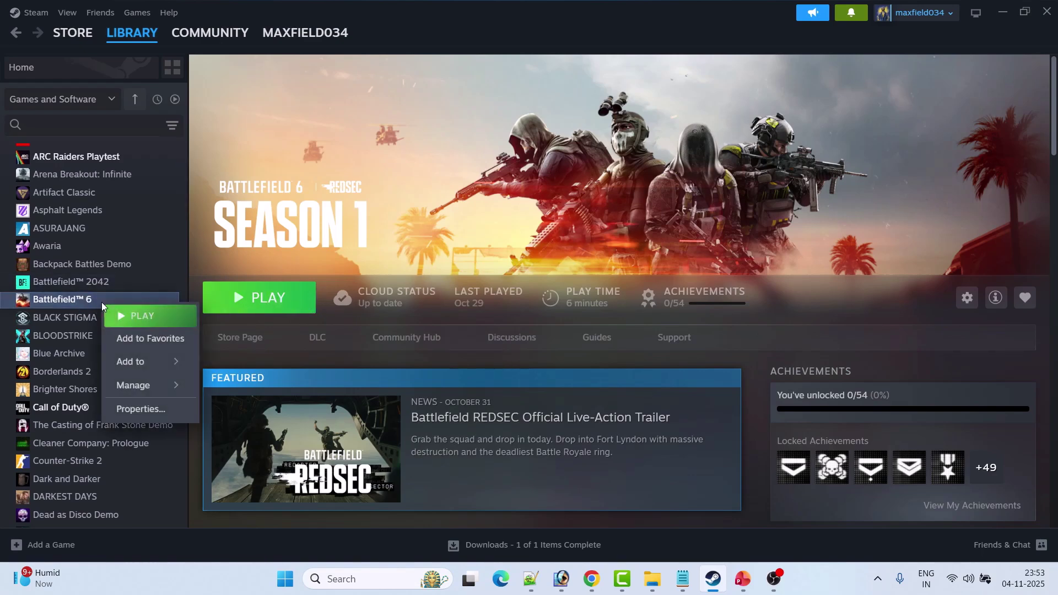
click(166, 414)
click(447, 382)
key(BackSpace)
text(1)
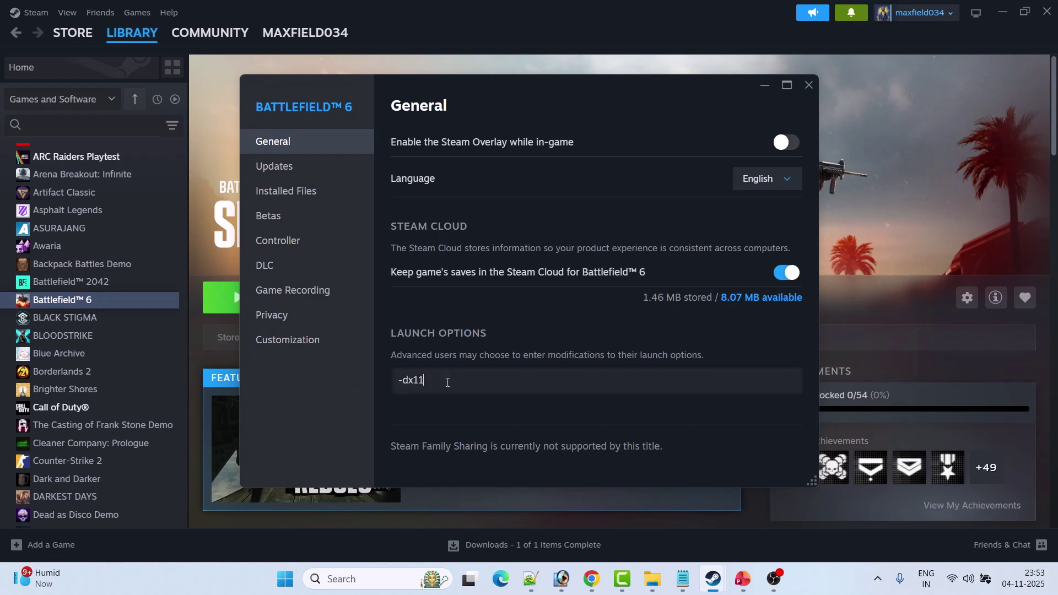
key(BackSpace)
text(2)
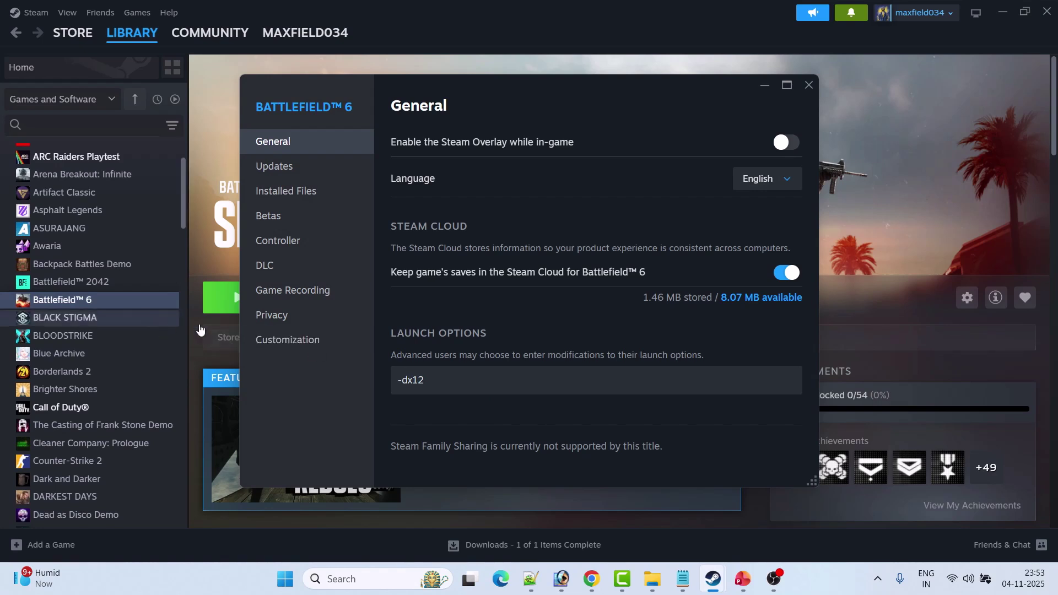
Delete the -dx12 launch option, leaving it empty, and close Properties
drag(392, 385, 473, 395)
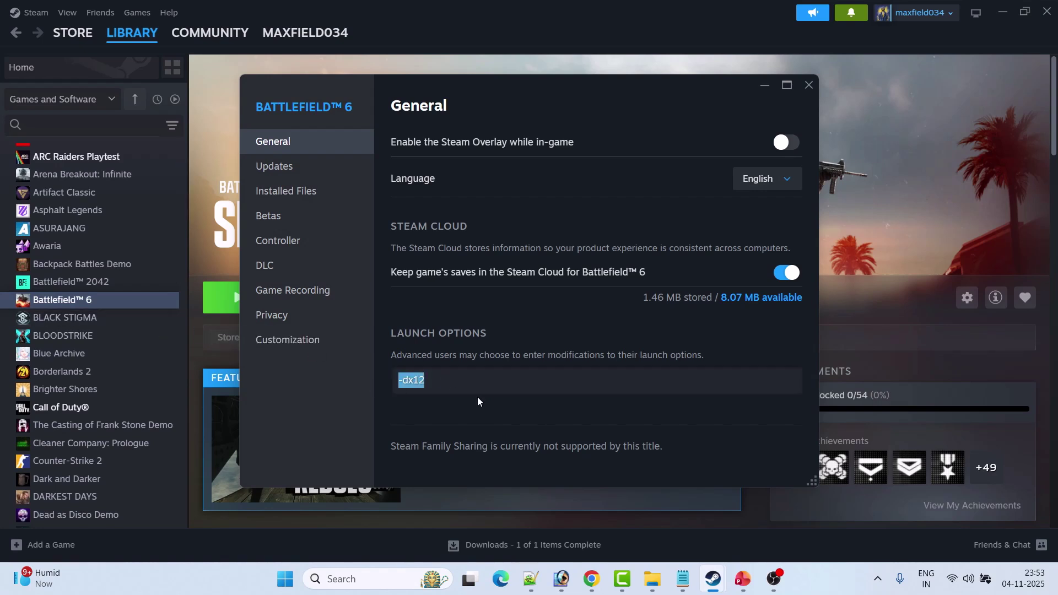
key(BackSpace)
click(807, 87)
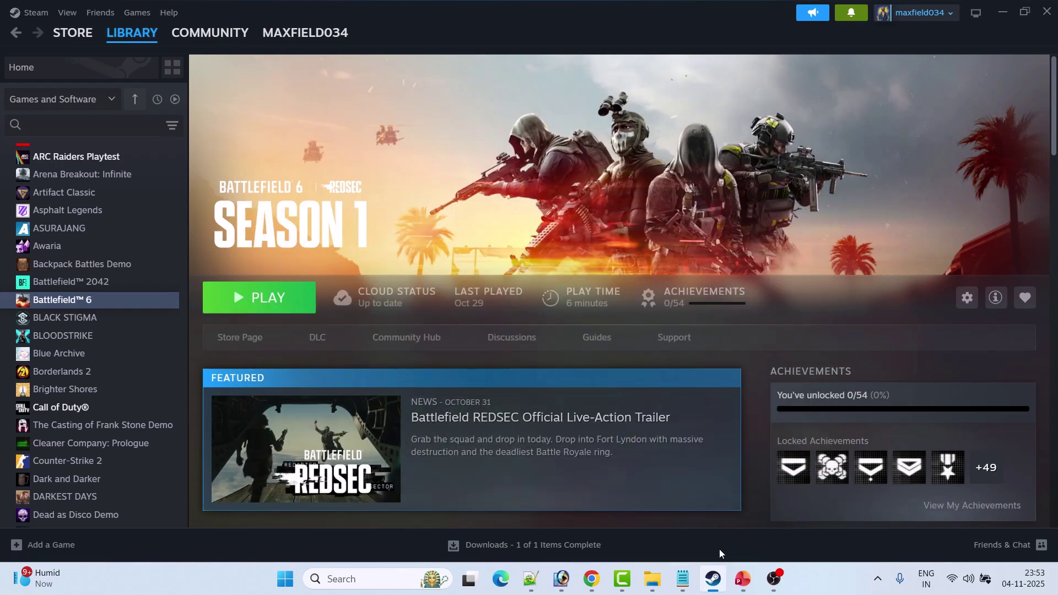
Return to the presentation and open Device Manager via a 'device' Windows search
key(alt+Tab)
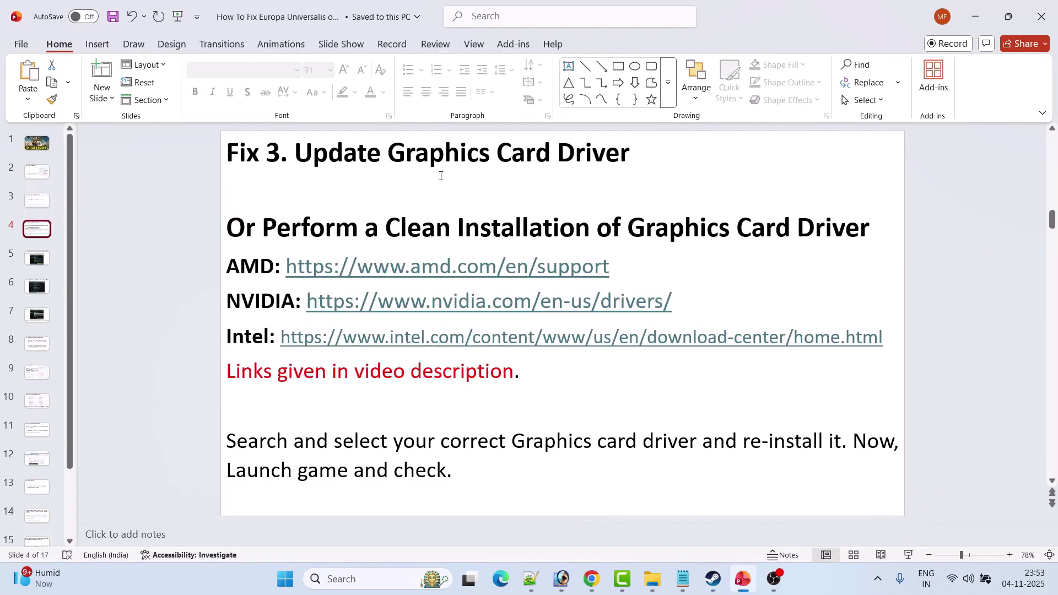
click(359, 577)
text(device)
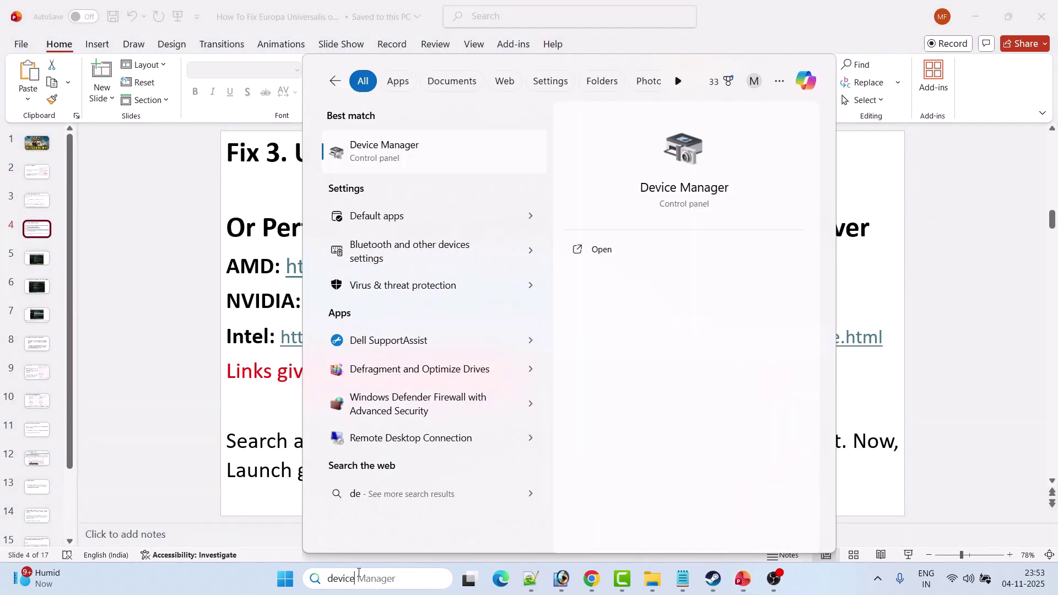
click(621, 249)
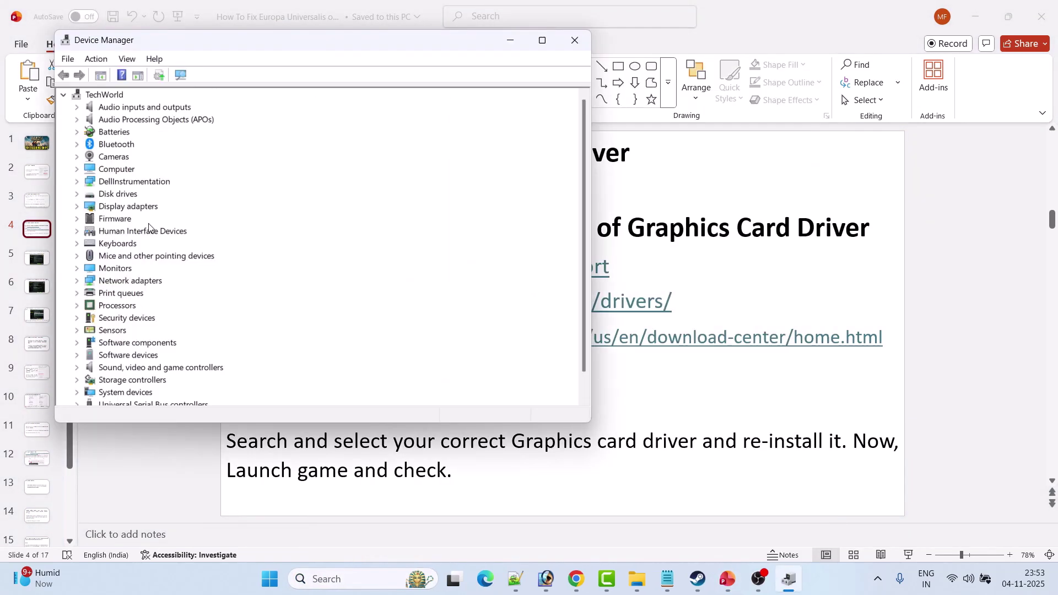
Search automatically for an NVIDIA GeForce RTX 3050 driver update, then close both windows
click(78, 207)
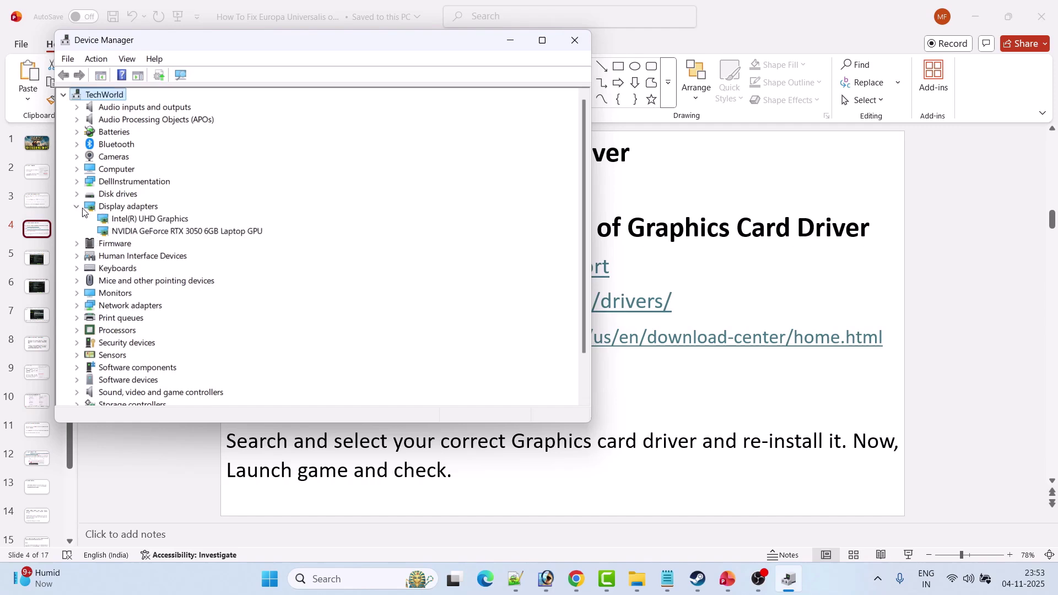
right_click(196, 234)
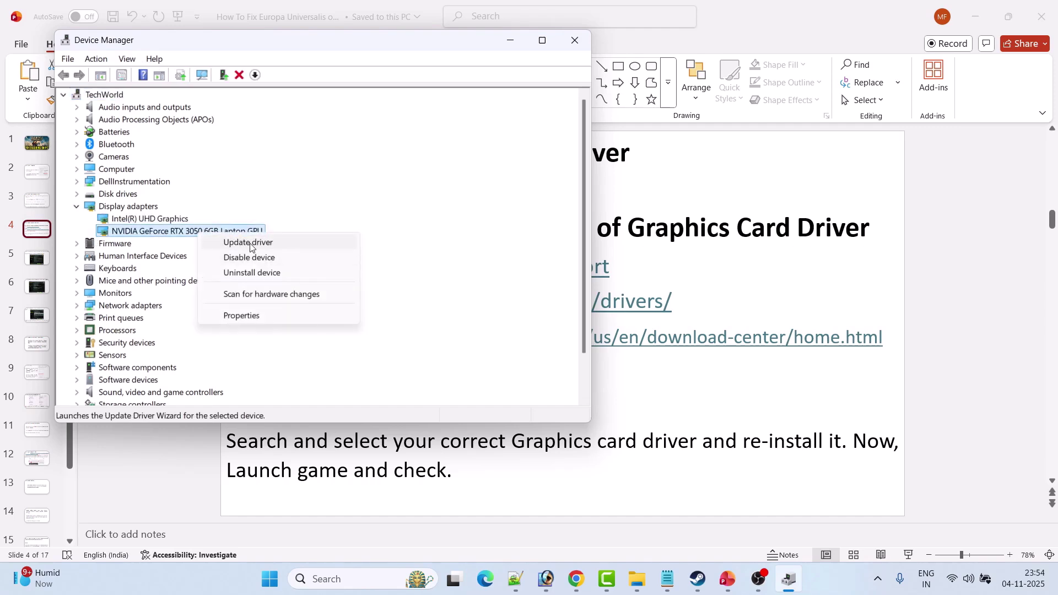
click(271, 242)
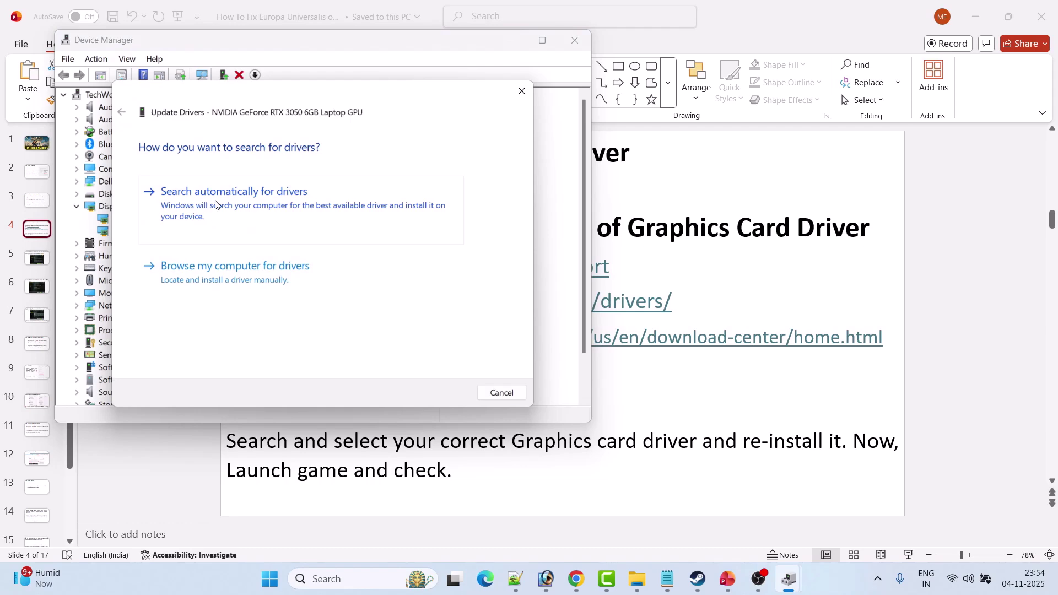
click(293, 211)
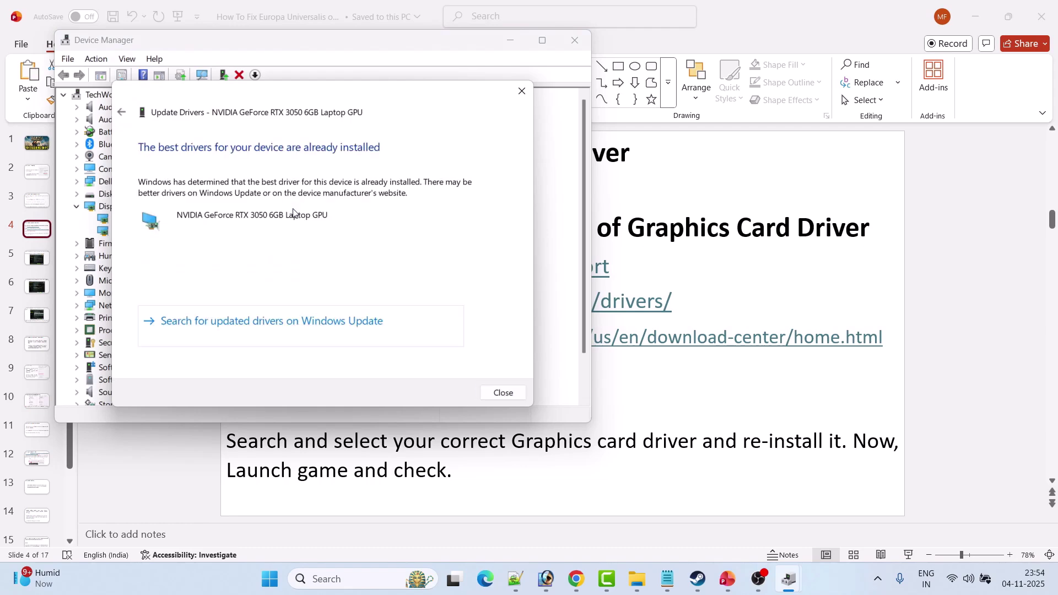
click(503, 393)
click(575, 40)
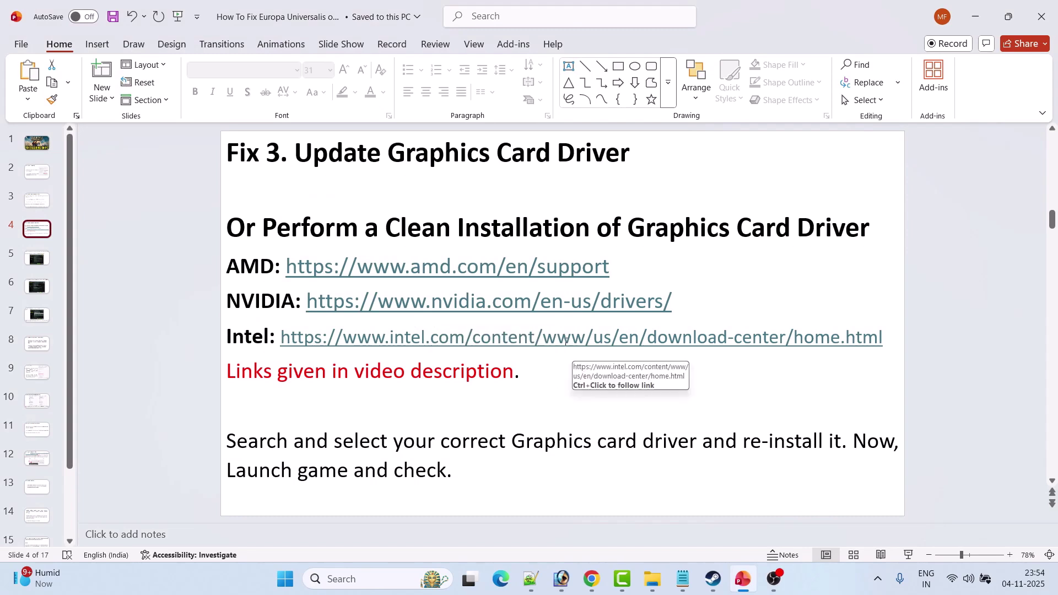
Highlight the clean-installation heading and links note, then follow the NVIDIA drivers URL
drag(269, 232, 855, 229)
click(619, 267)
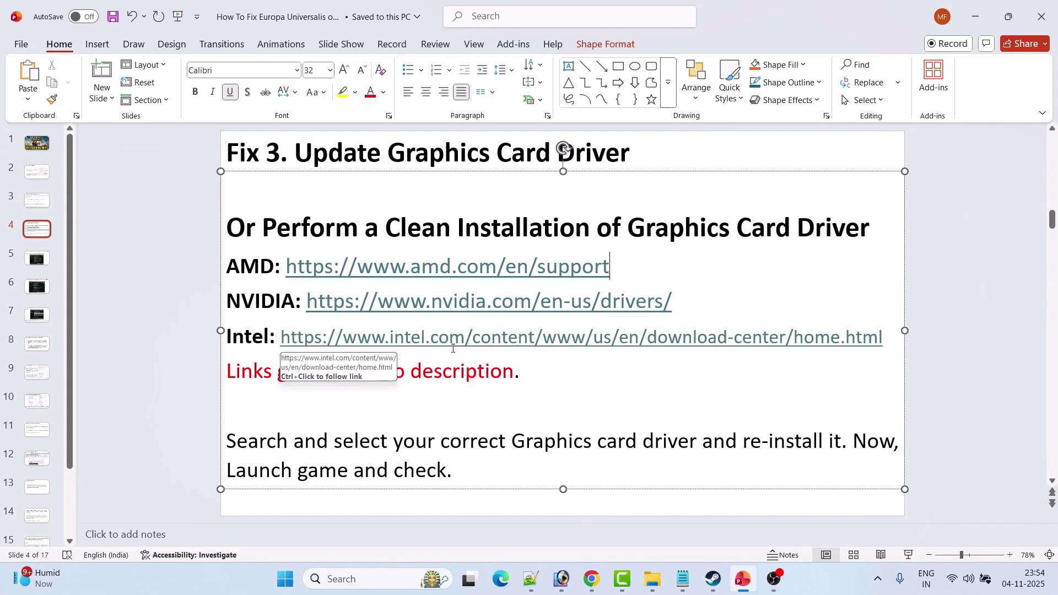
drag(255, 378, 514, 378)
click(378, 408)
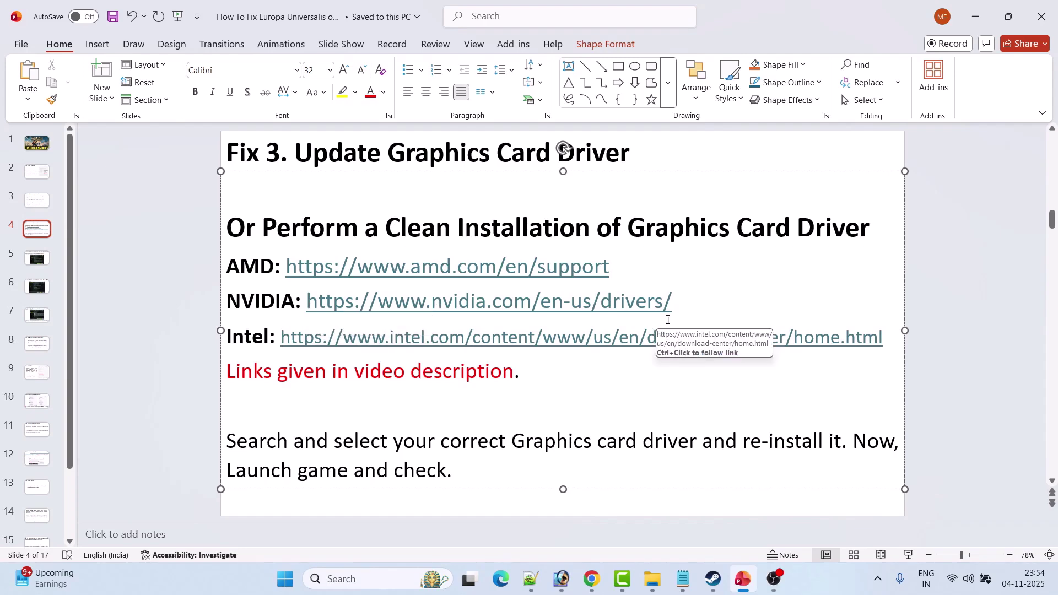
drag(681, 302, 332, 302)
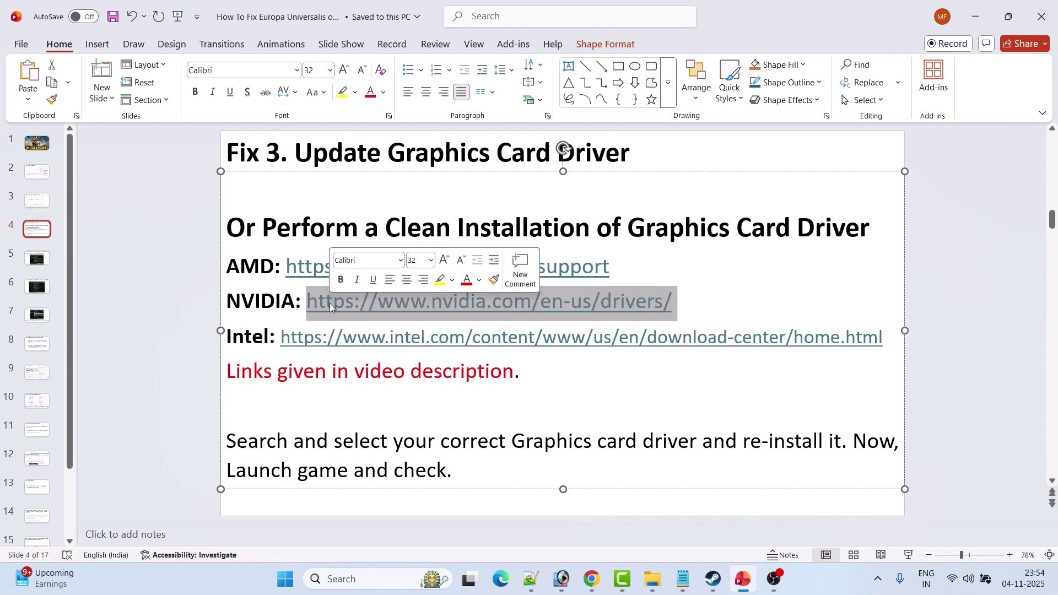
key(alt+Tab)
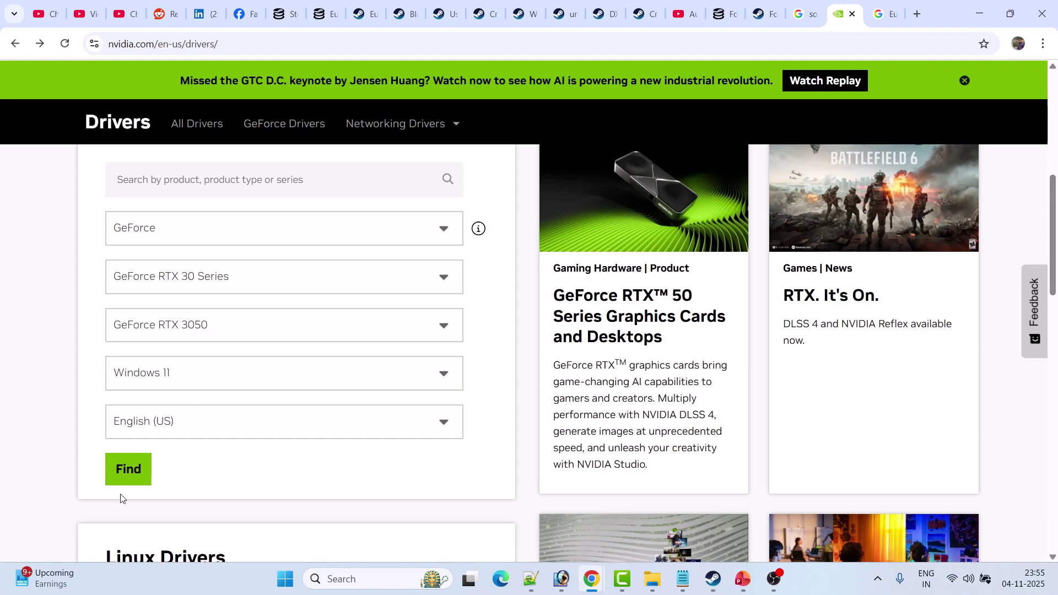
Find GeForce Game Ready Driver 581.80 for the RTX 3050 and download it
click(128, 469)
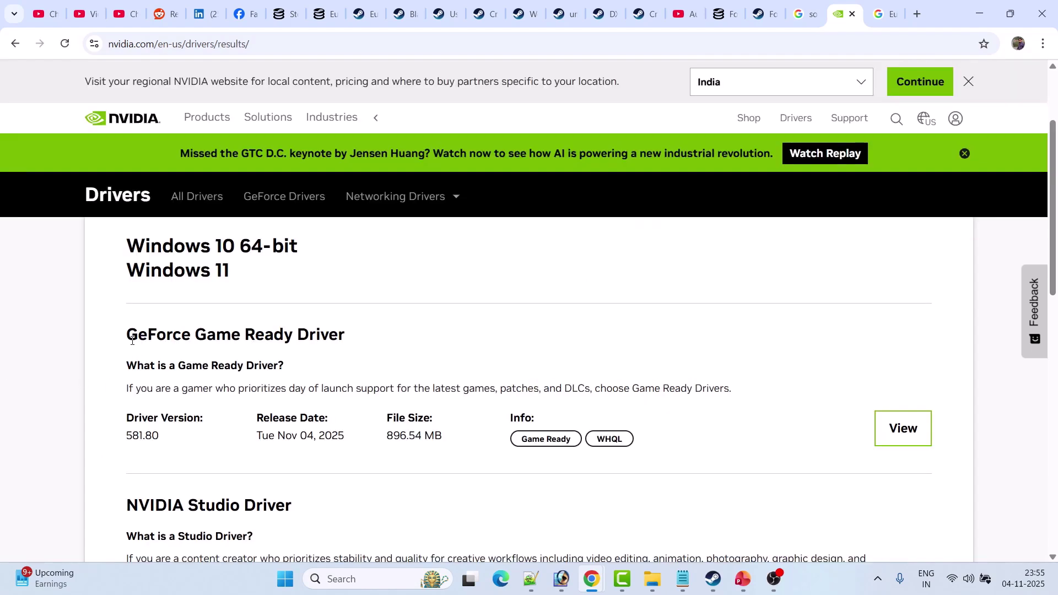
drag(125, 335, 351, 336)
click(137, 447)
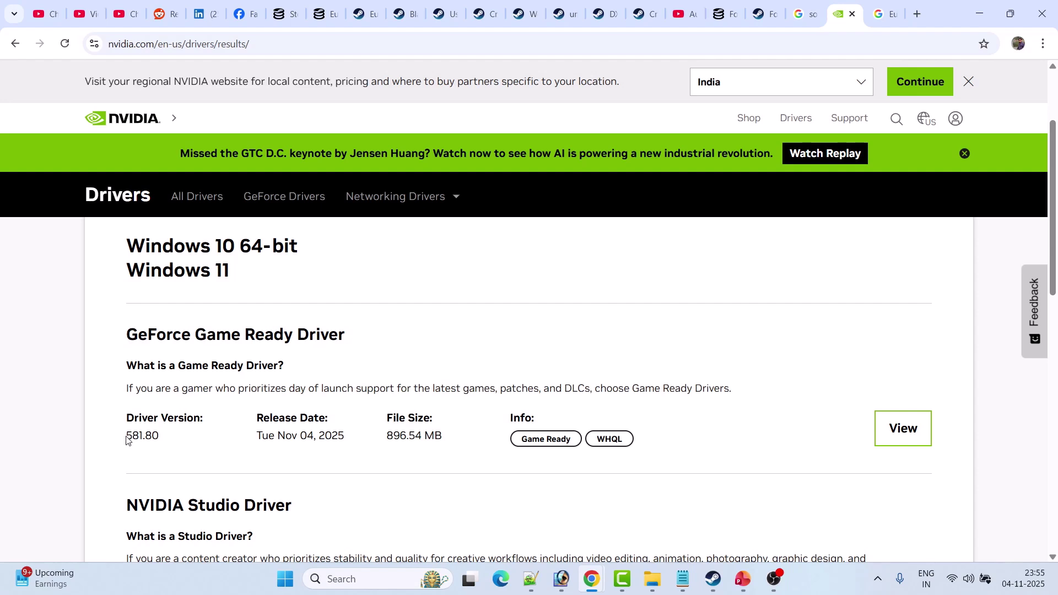
drag(128, 439, 161, 440)
click(898, 441)
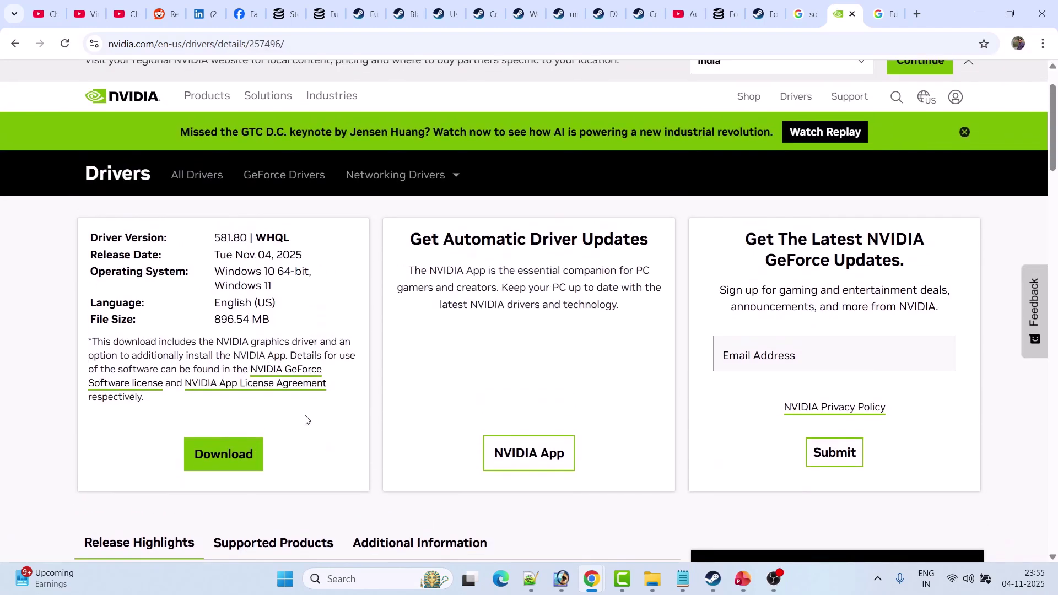
click(257, 484)
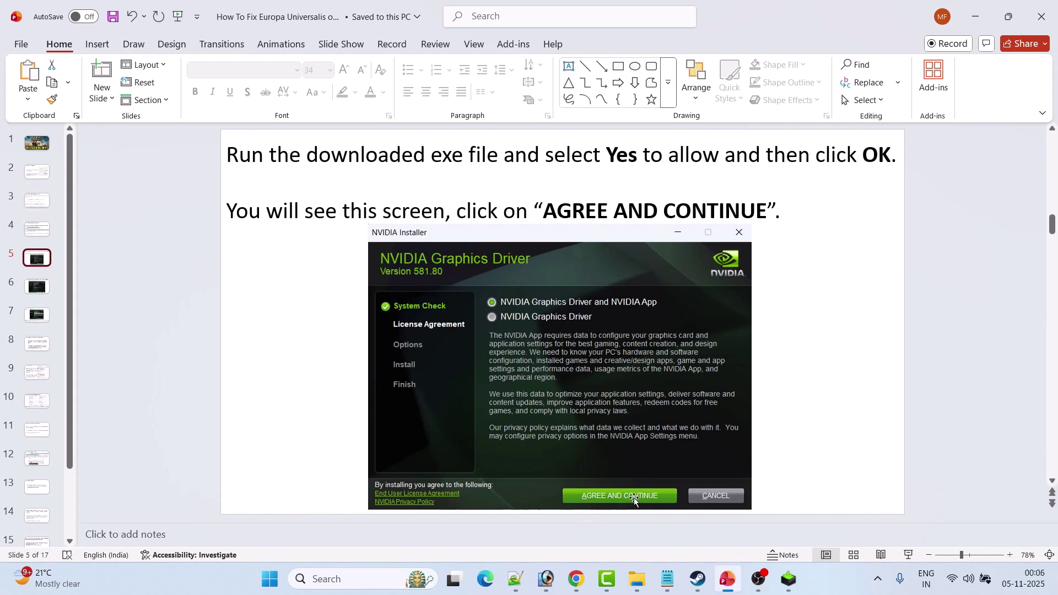
Advance past the installation options slides to slide 8, 'Fix 4. Run Europa Universalis V as an Admin'
key(Page_Down)
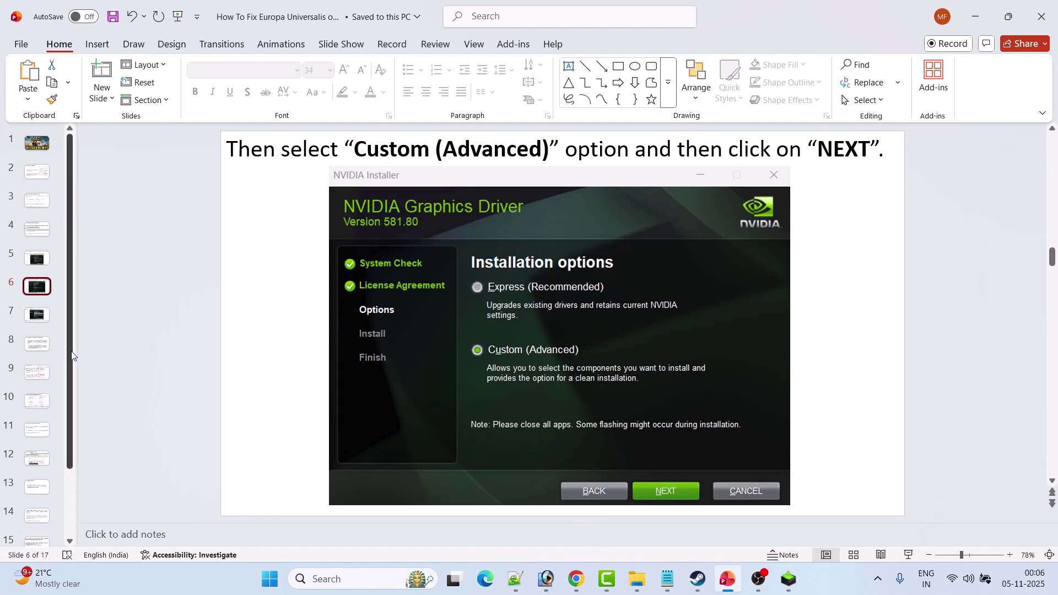
key(Page_Down)
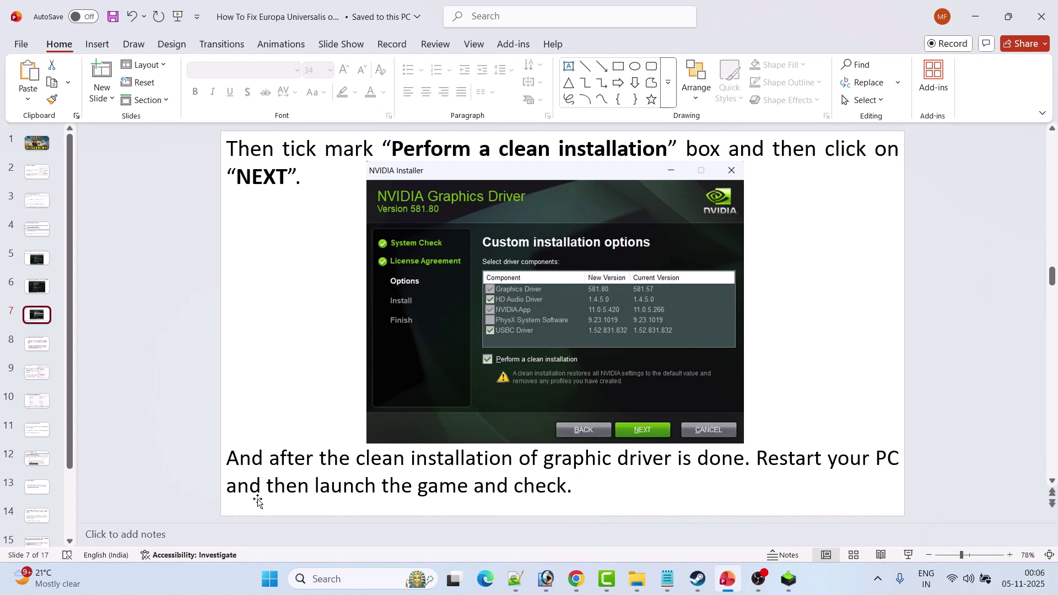
click(53, 349)
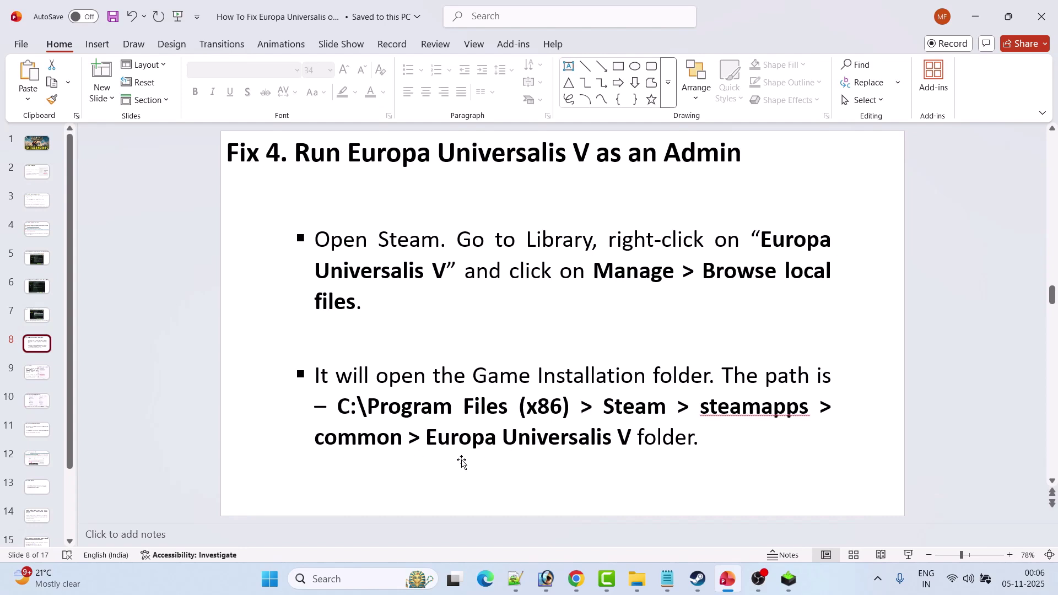
Move past the Binaries folder and compatibility slides to slide 11, 'Fix 6. Verify Integrity of Game Files'
click(36, 373)
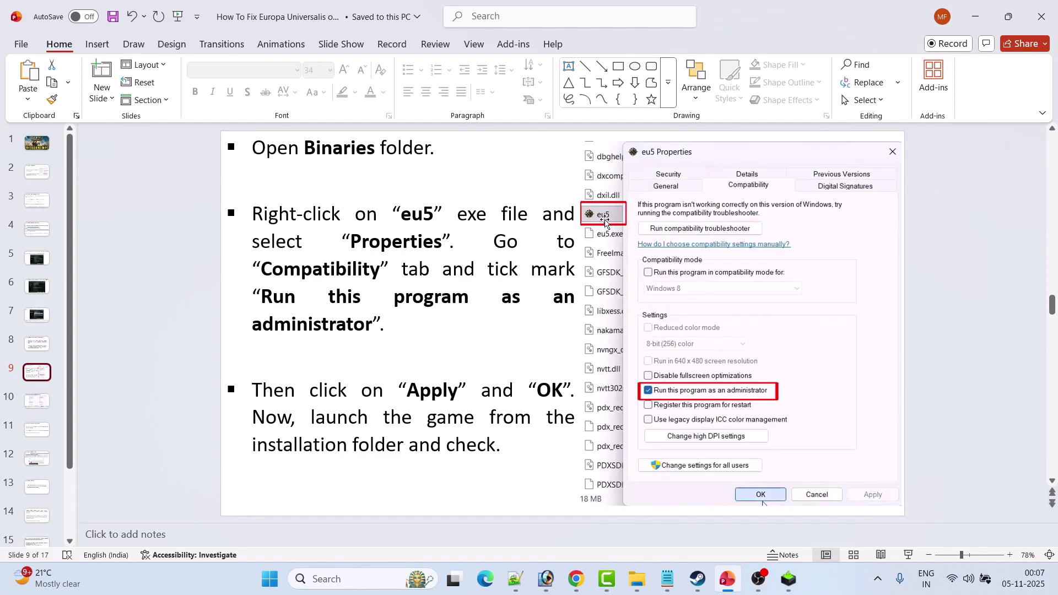
scroll(266, 159, down, 3)
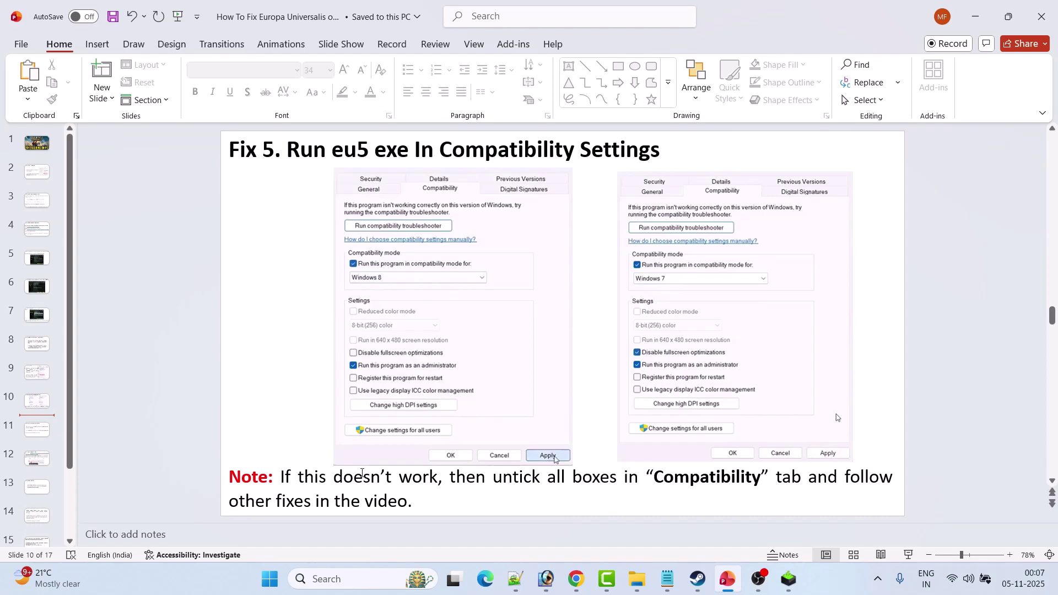
click(37, 429)
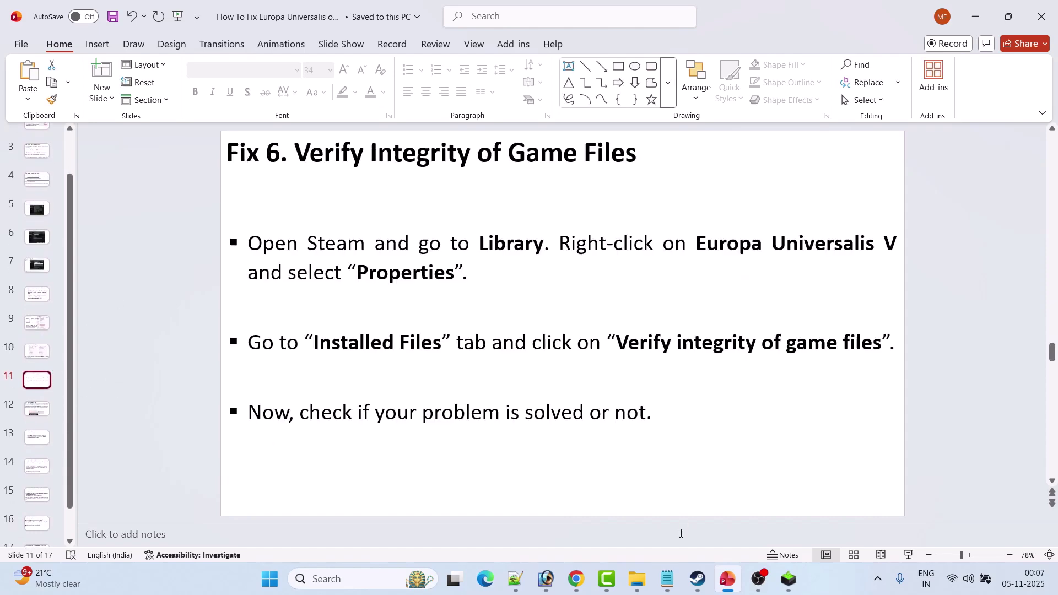
Open Battlefield 6's Steam Properties to the Installed Files section, then close it
click(697, 578)
mouse_move(146, 46)
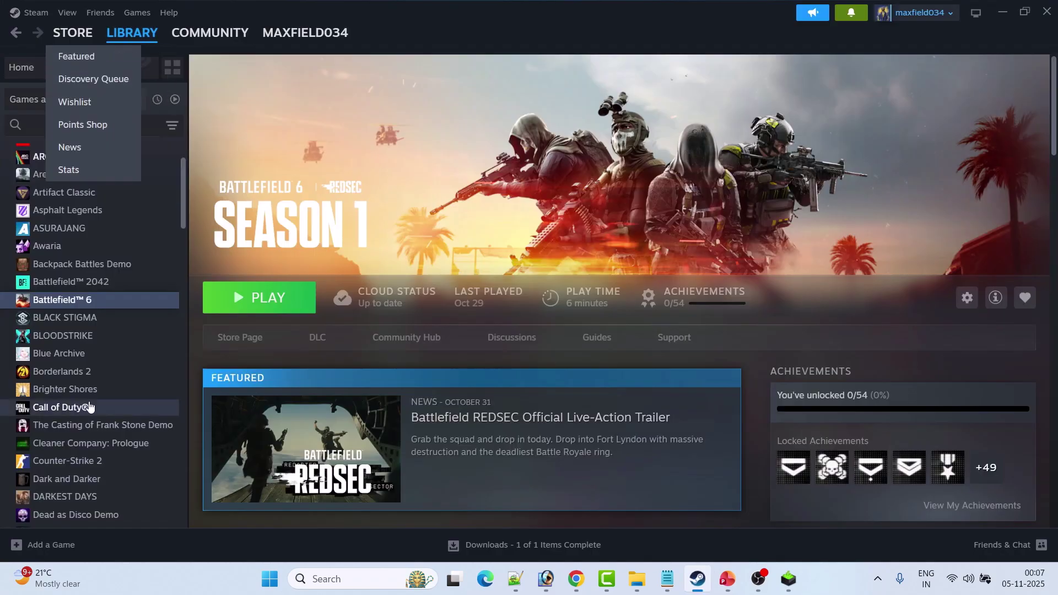
right_click(101, 304)
click(137, 407)
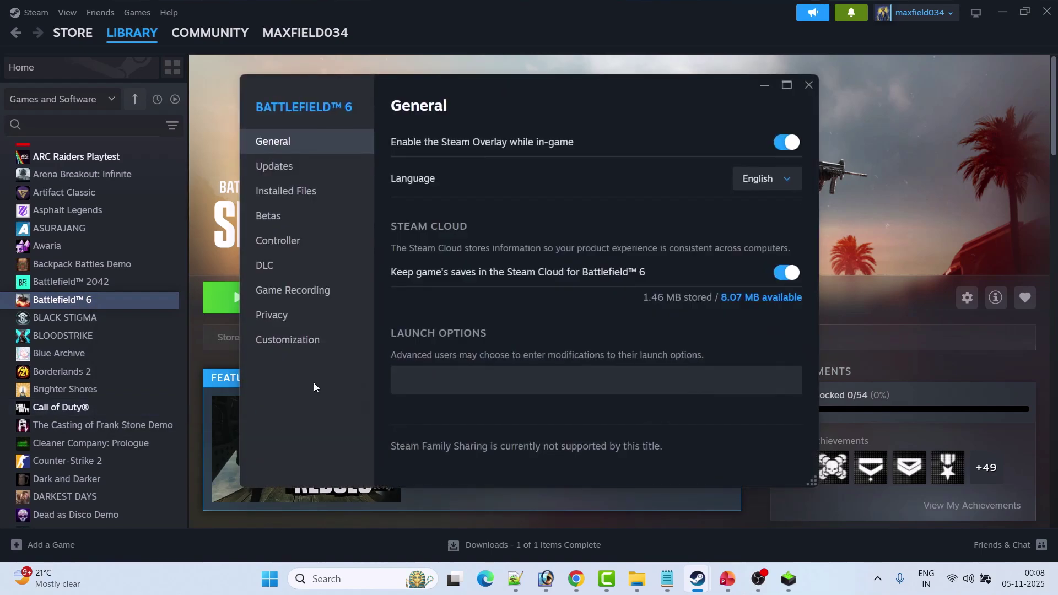
click(286, 215)
click(295, 196)
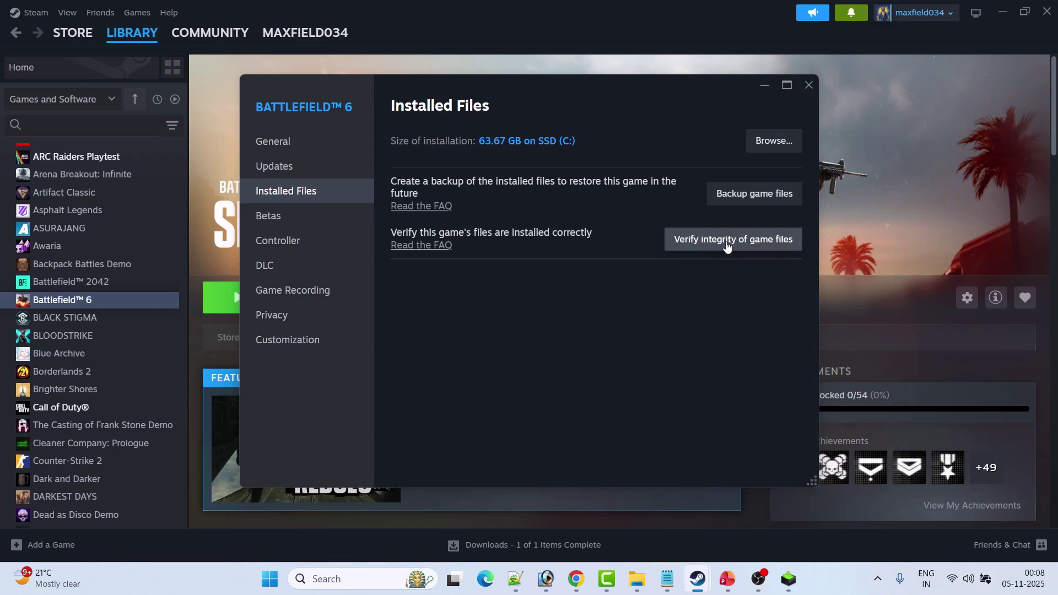
click(809, 85)
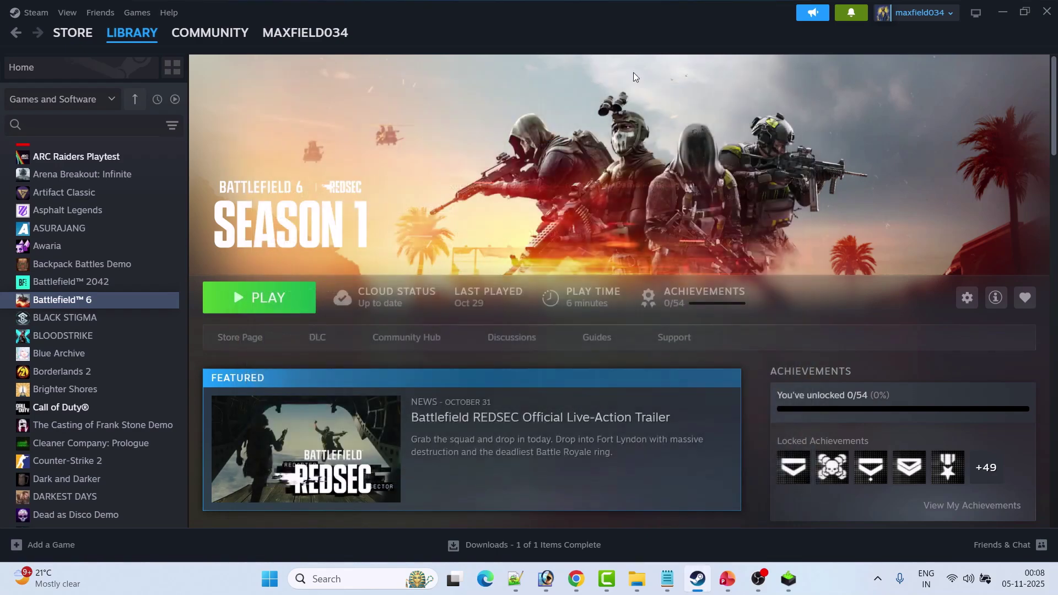
Bring up the Fix 7 Visual C++ slide and open its Microsoft Visual C++ Redistributable download page
click(725, 587)
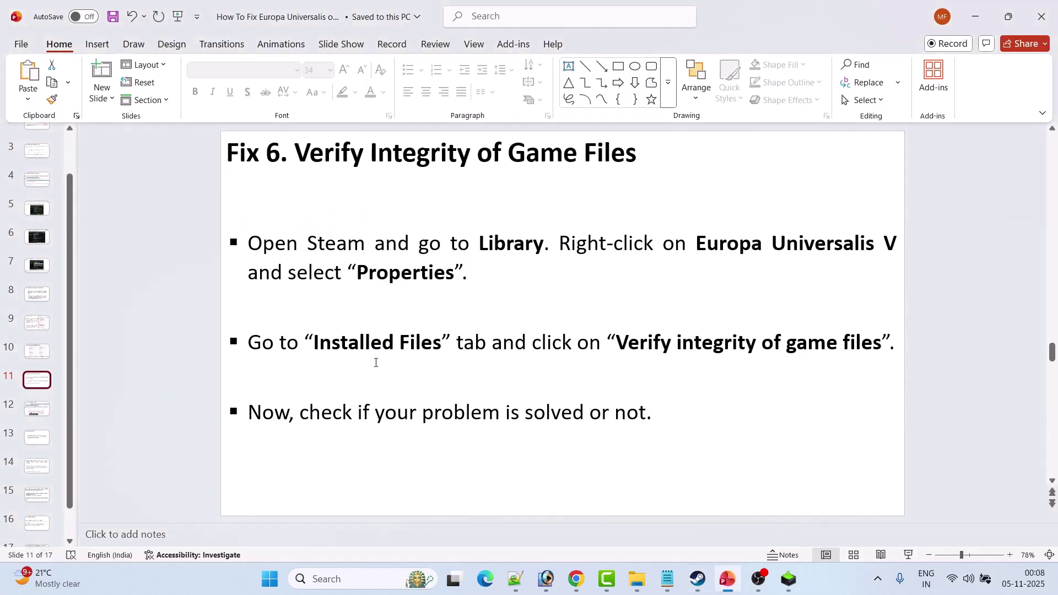
scroll(376, 358, down, 1)
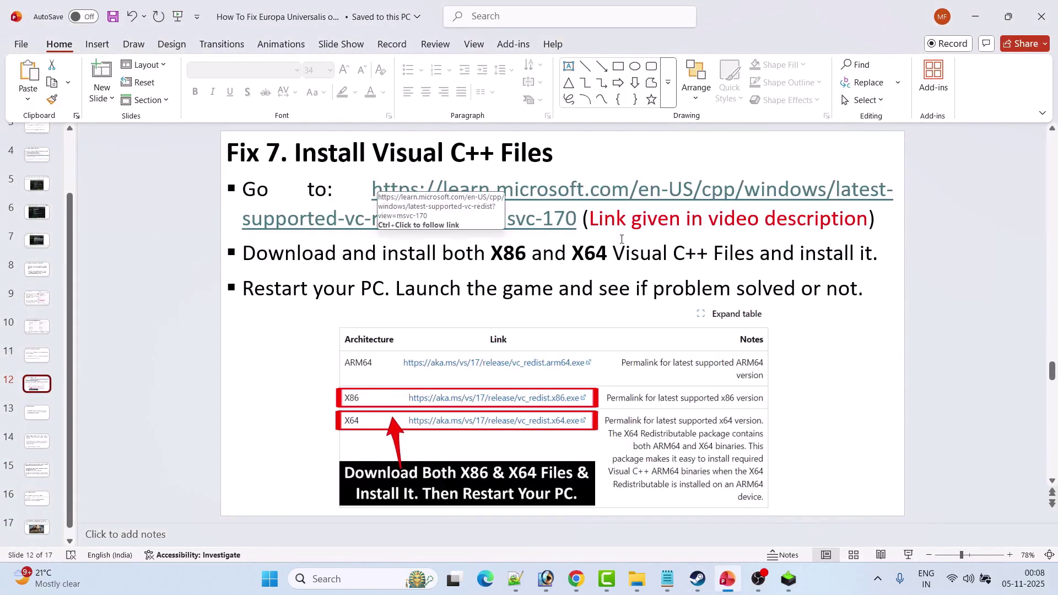
double_click(395, 193)
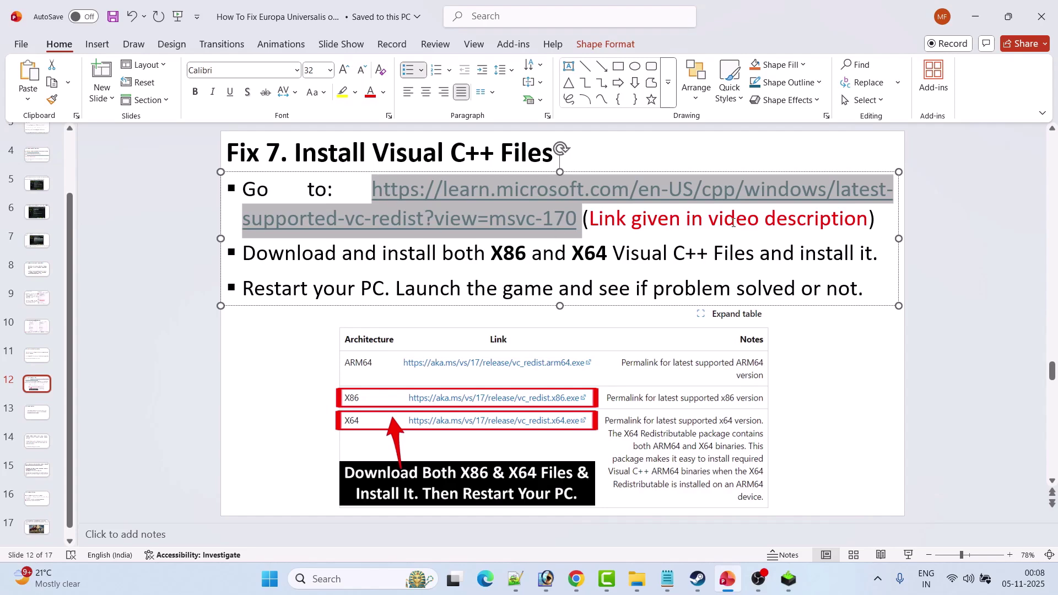
click(576, 579)
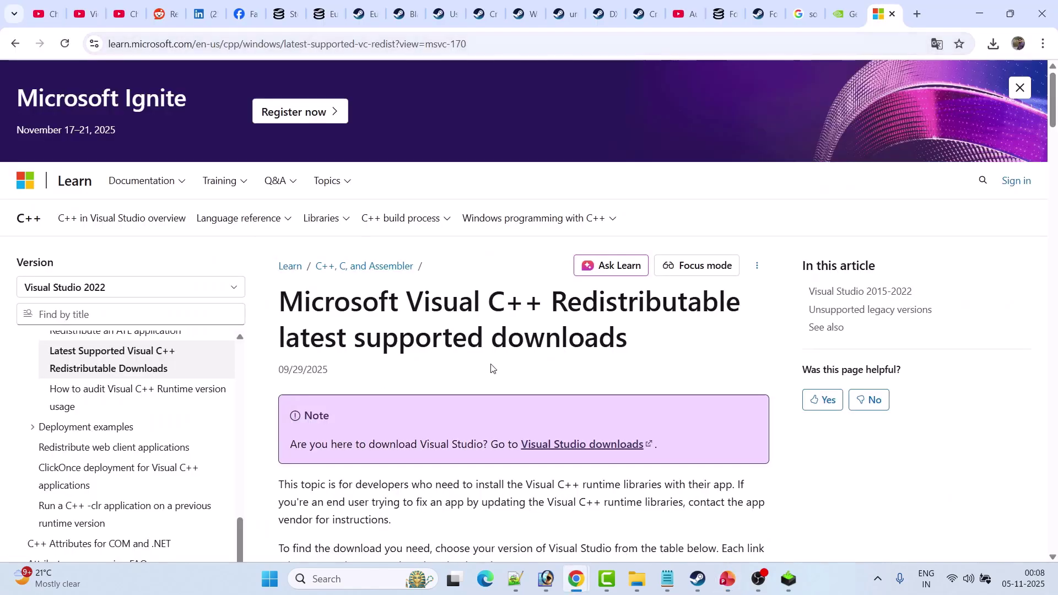
Download and run the x64 and x86 Visual C++ Redistributable installers, finding version 14.44.35211 already installed
scroll(543, 340, down, 20)
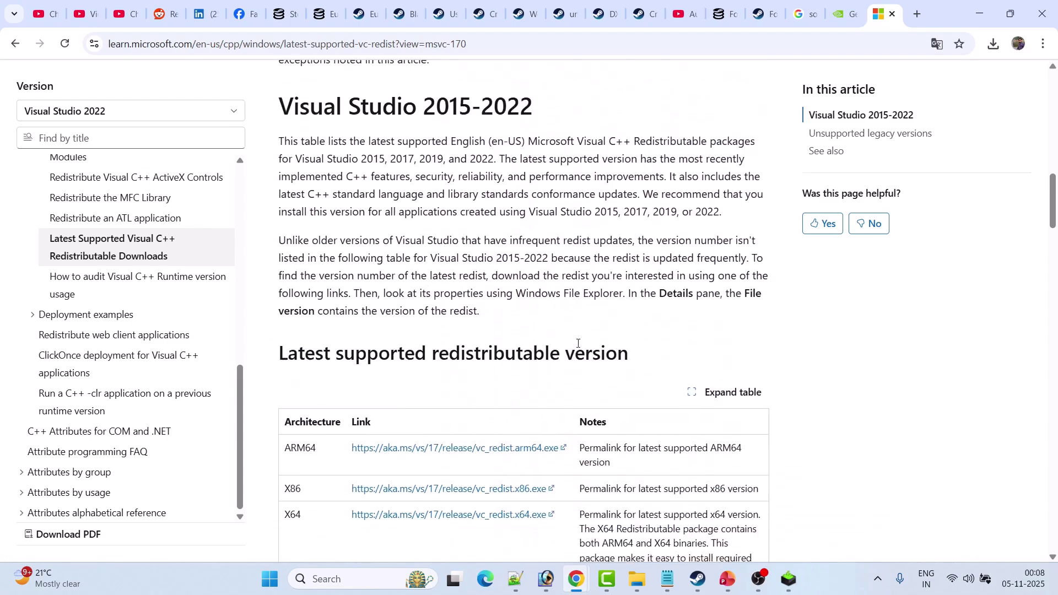
click(416, 212)
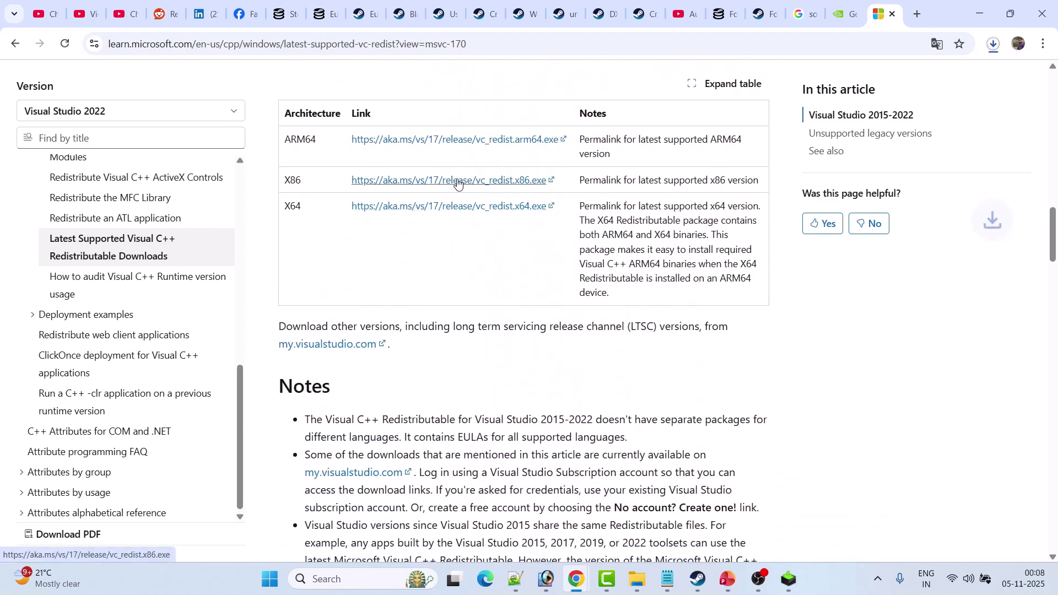
mouse_move(882, 116)
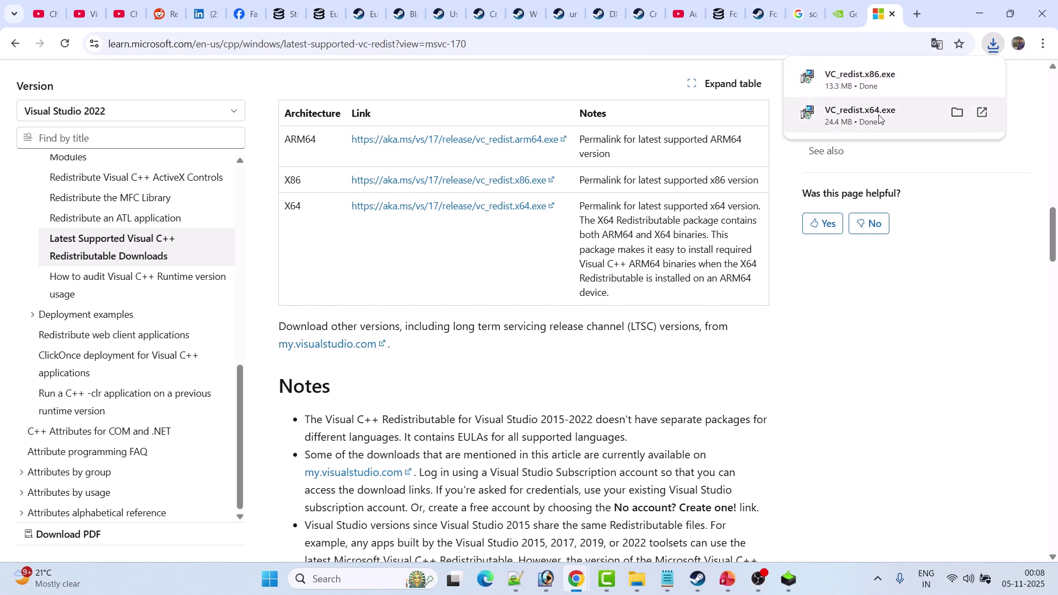
click(878, 117)
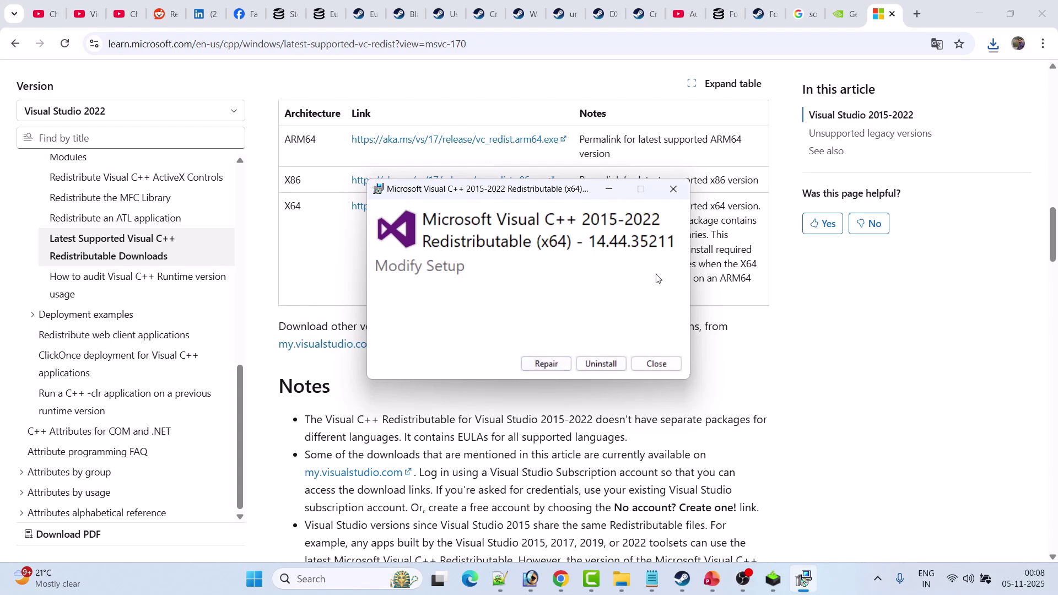
click(673, 189)
click(896, 112)
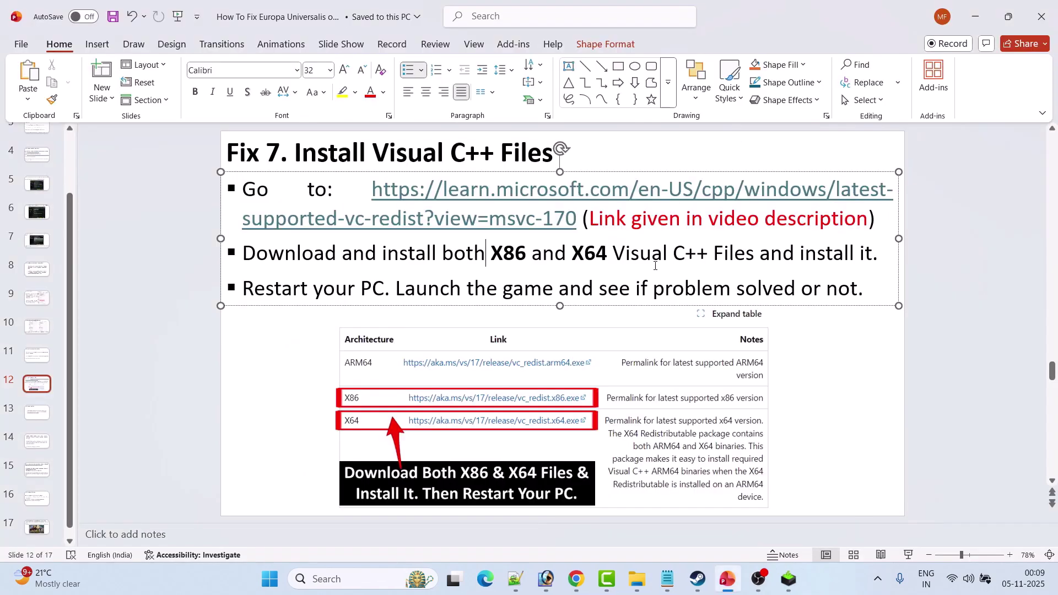
Highlight the 'Restart your PC' step, then go to slide 13, 'Fix 8. Disable Overlays'
drag(304, 291, 384, 288)
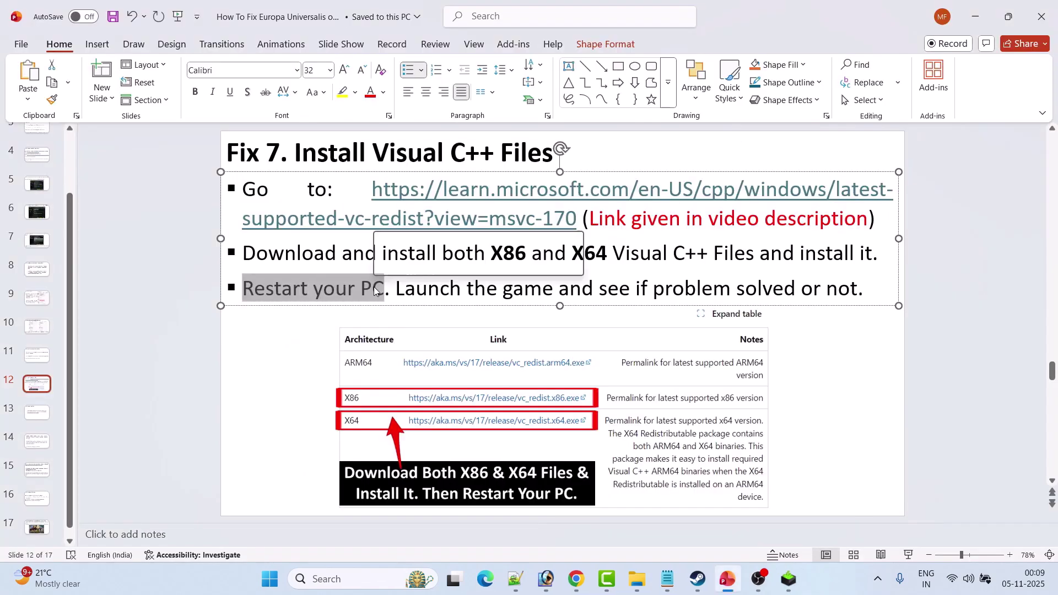
click(450, 288)
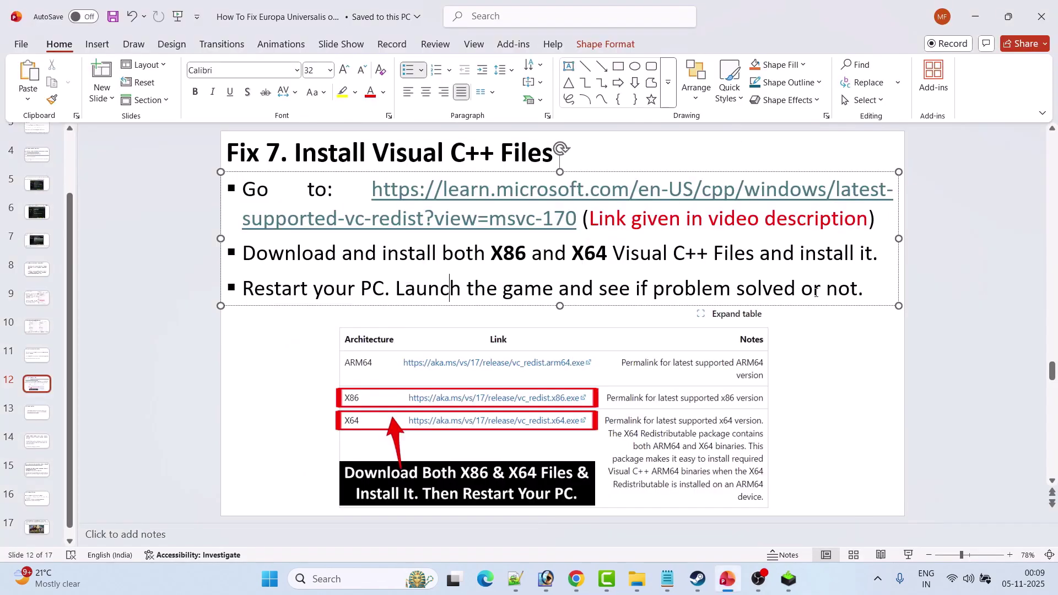
click(37, 412)
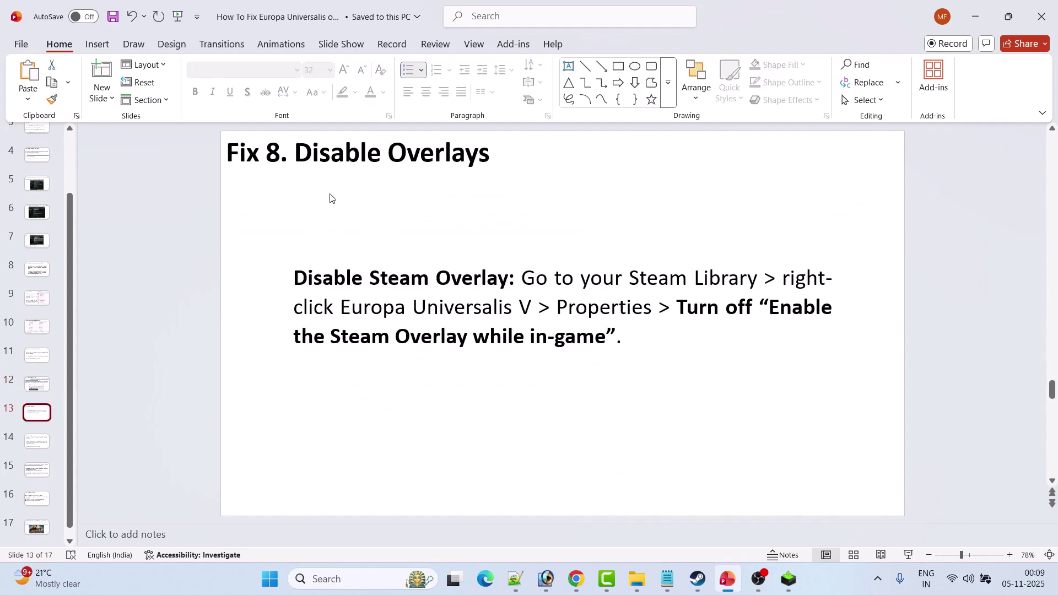
click(698, 579)
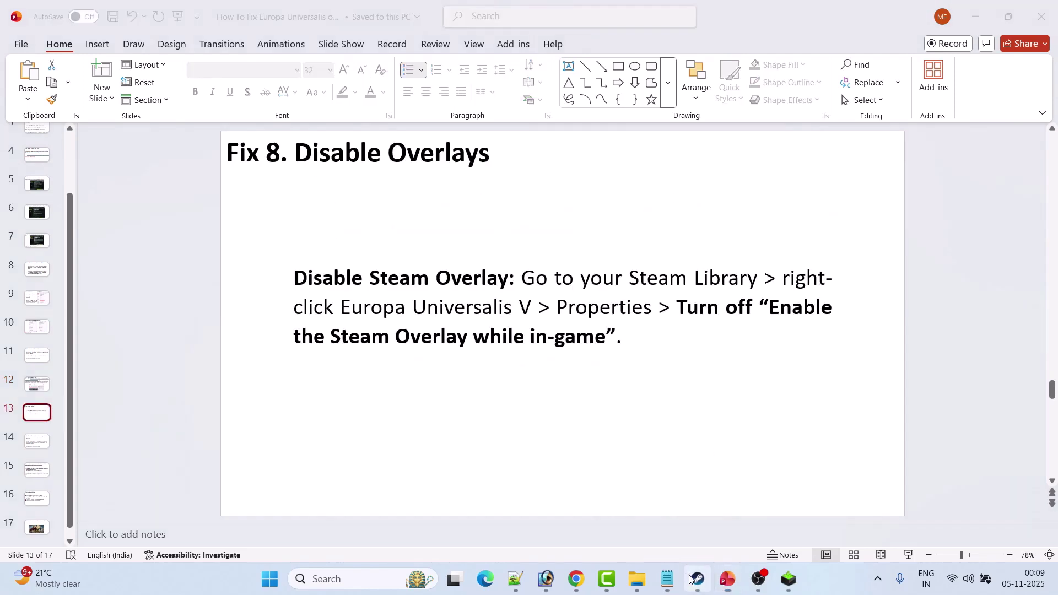
Switch off 'Enable the Steam Overlay while in-game' in Battlefield 6's Properties, then return to the slides
mouse_move(73, 32)
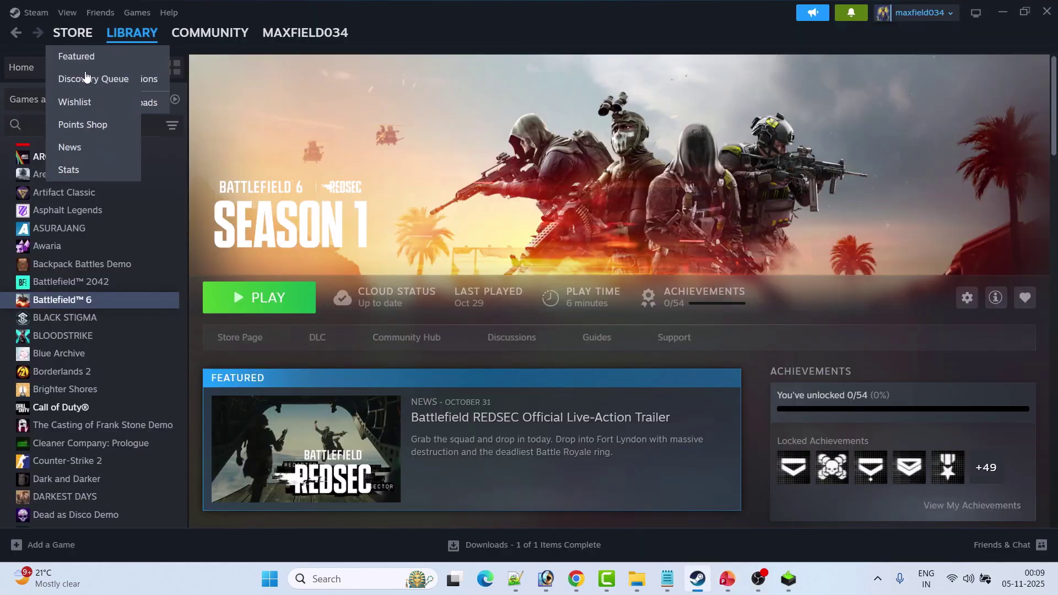
right_click(92, 301)
click(132, 404)
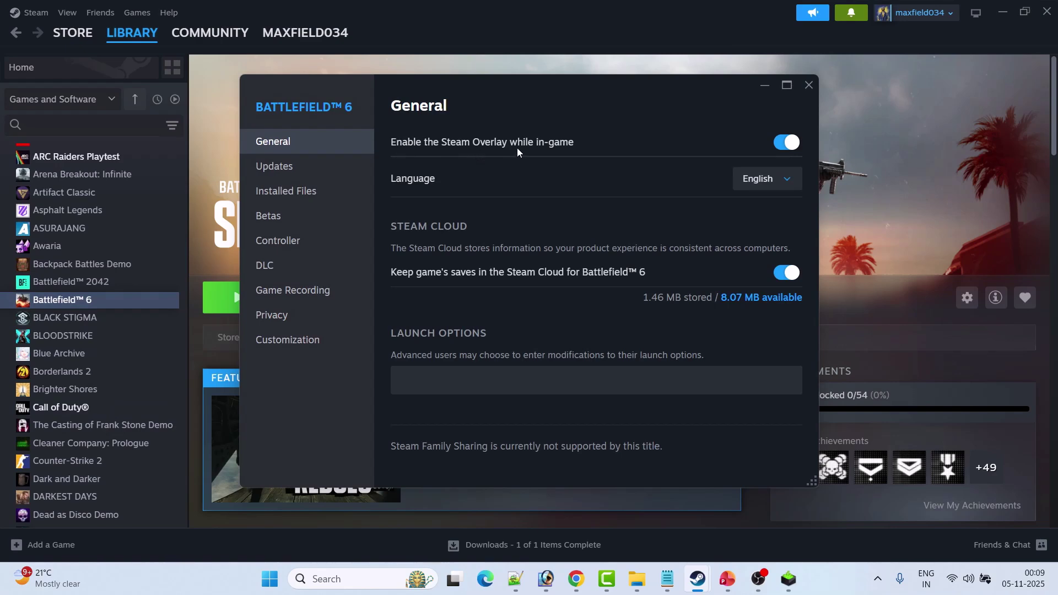
click(787, 142)
click(808, 84)
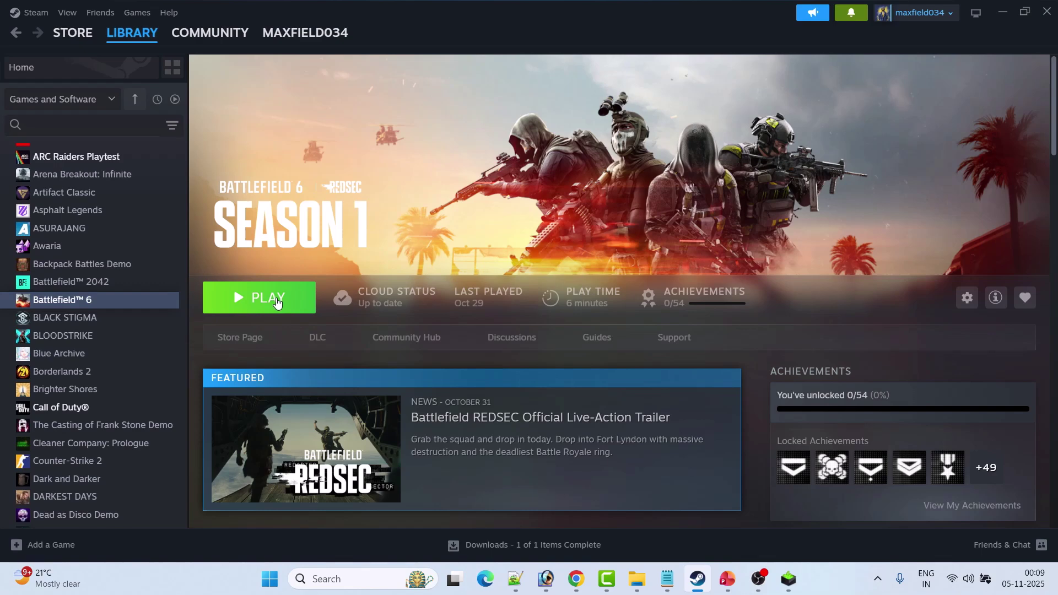
key(alt+Tab)
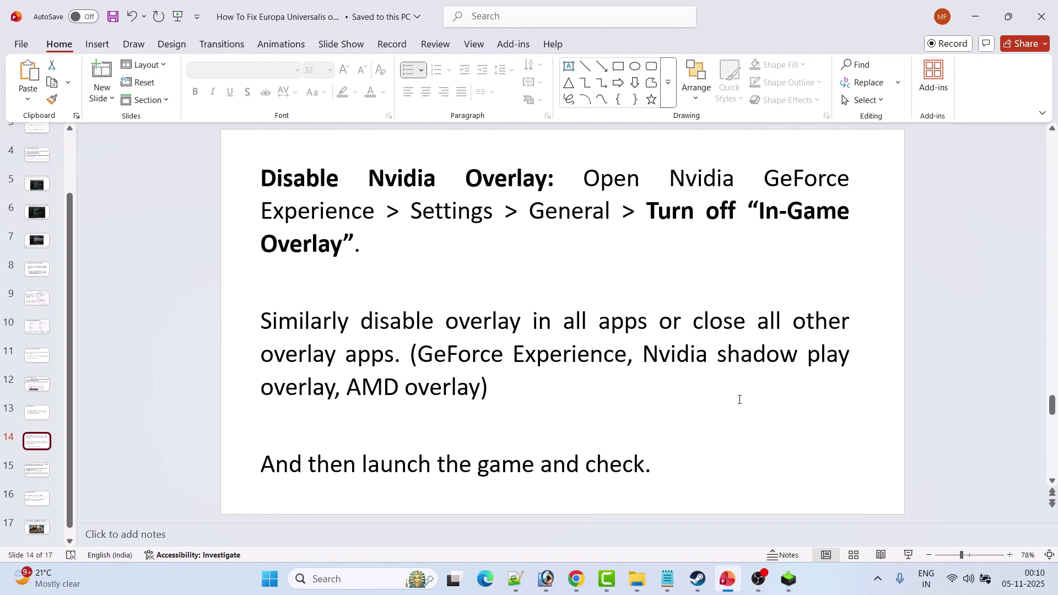
Go to slide 15, Fix 9 on allowing the game exe through Windows Defender Firewall
click(37, 469)
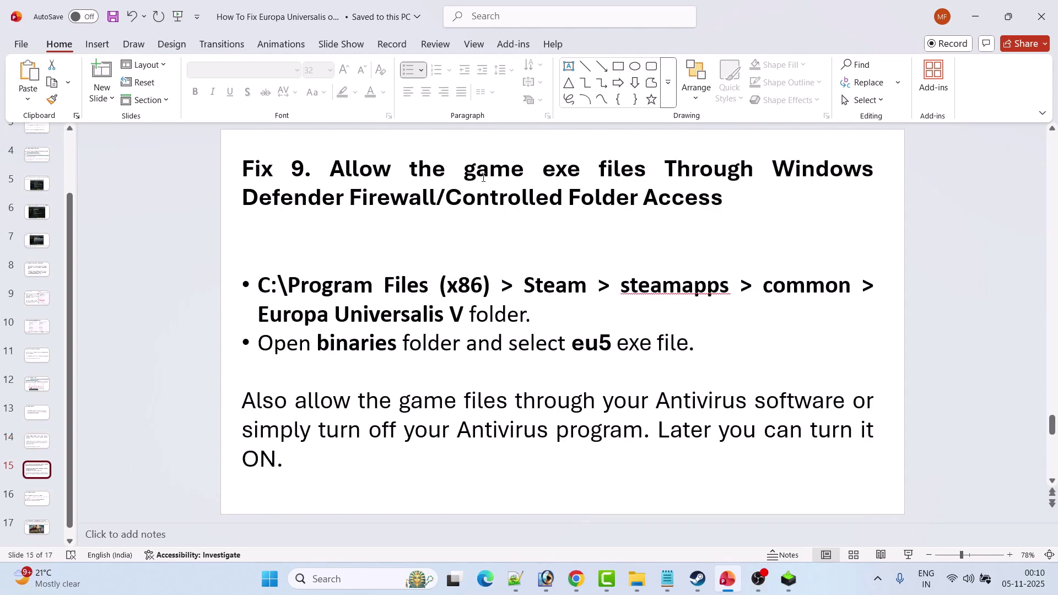